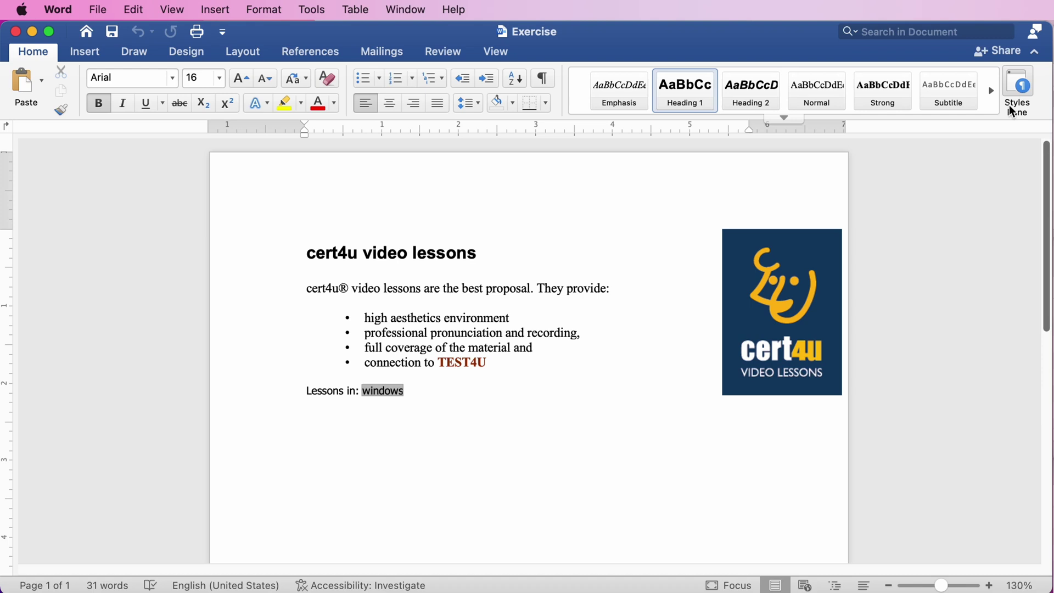
- Delete the TEST4U style from the Styles pane so its red text turns plain, and save the document
left_click(1018, 96)
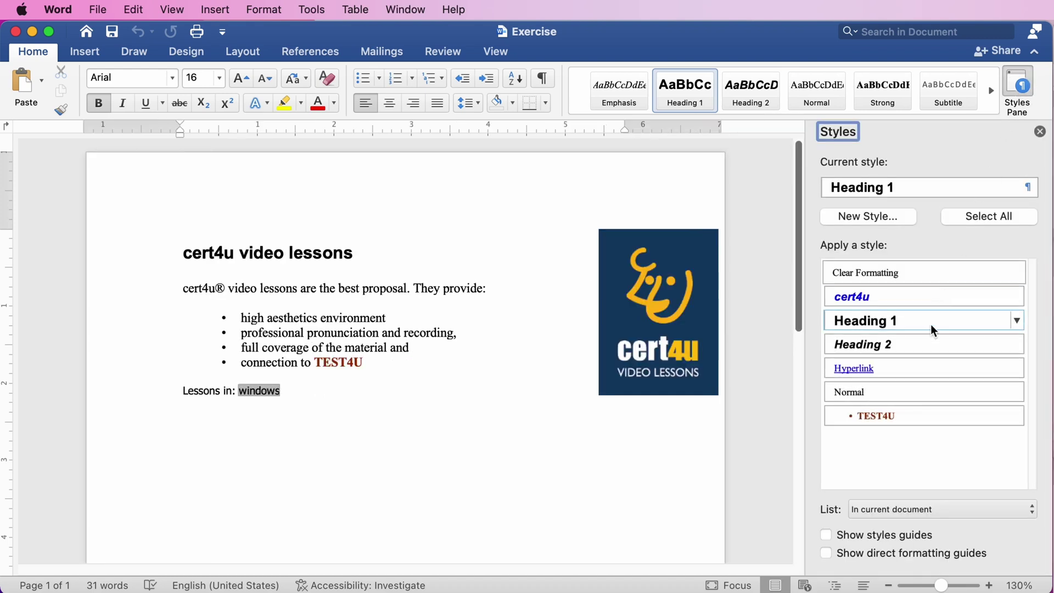
mouse_move(864, 418)
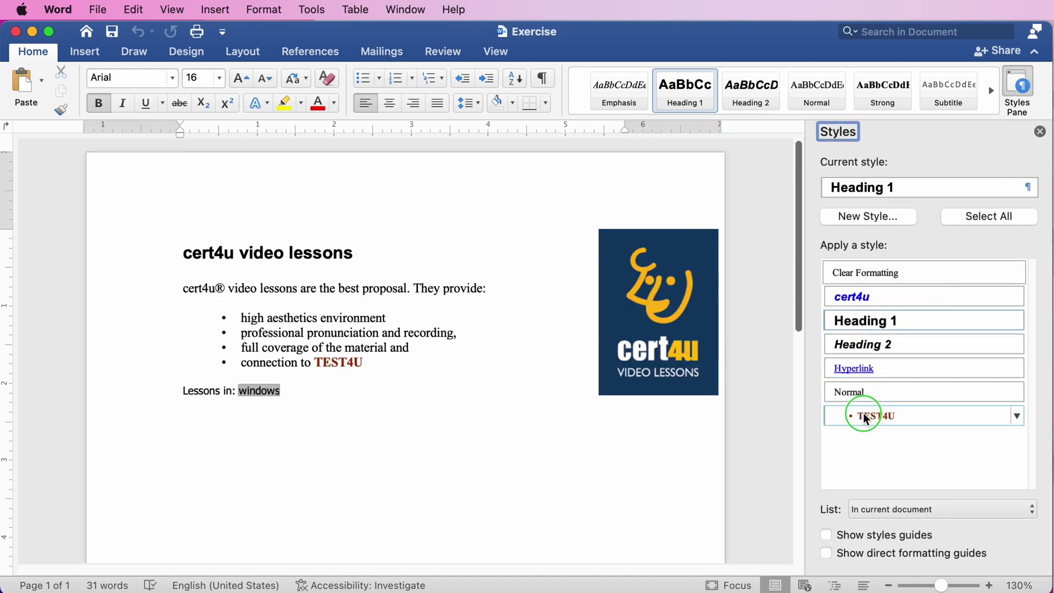
left_click(1016, 416)
left_click(877, 485)
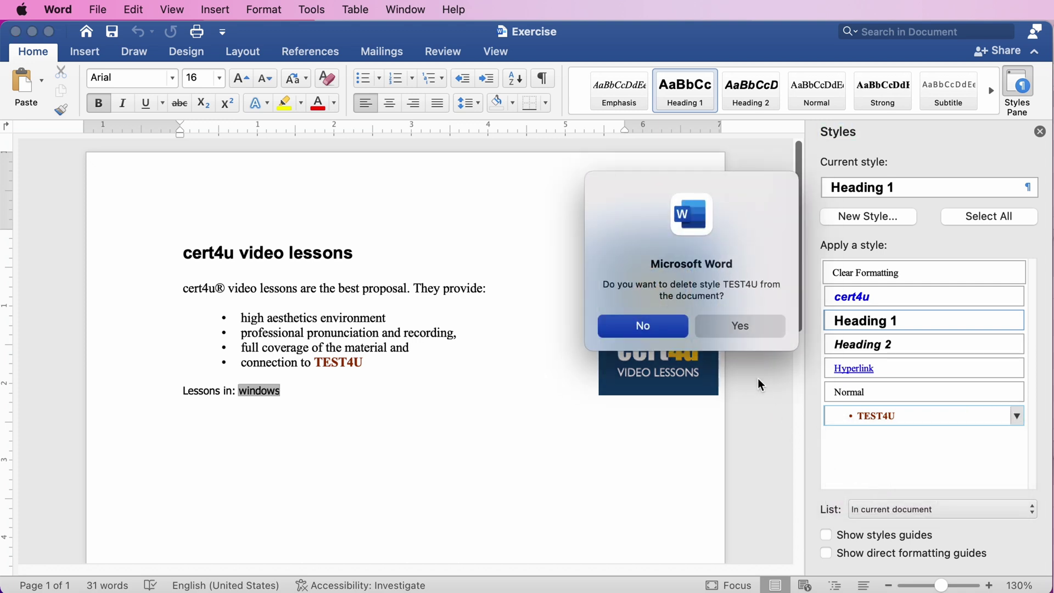
left_click(739, 330)
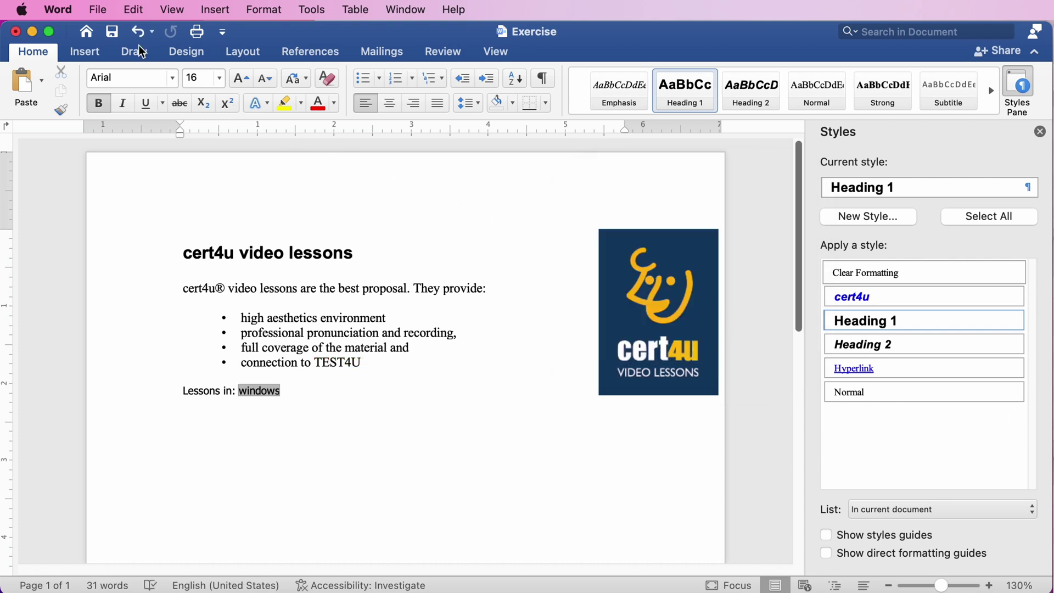
left_click(116, 33)
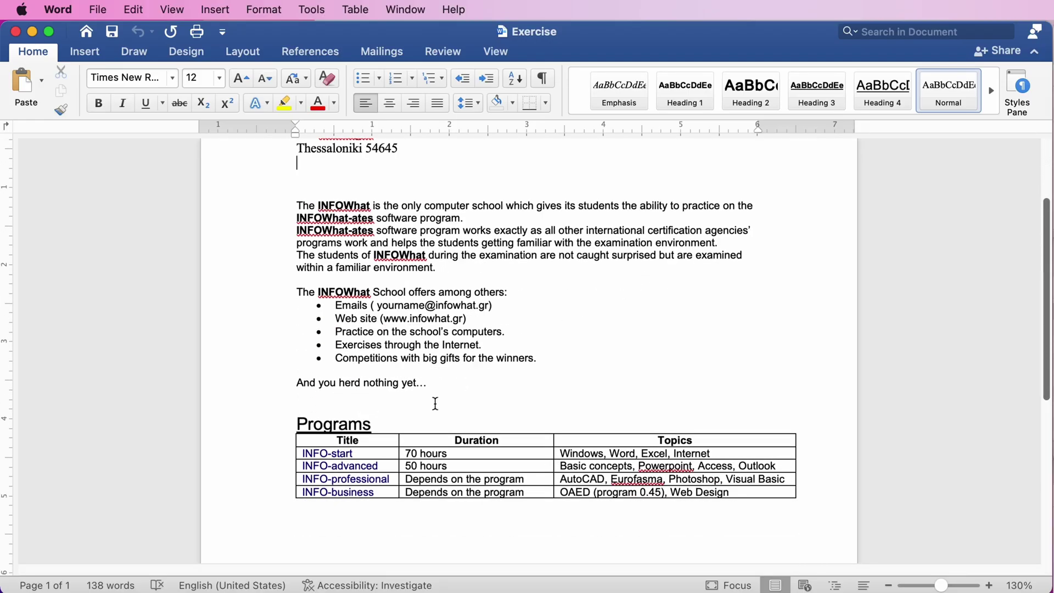
- Create a paragraph style named Gen from the table header word Title's bold, centred Arial 10 pt formatting
double_click(348, 440)
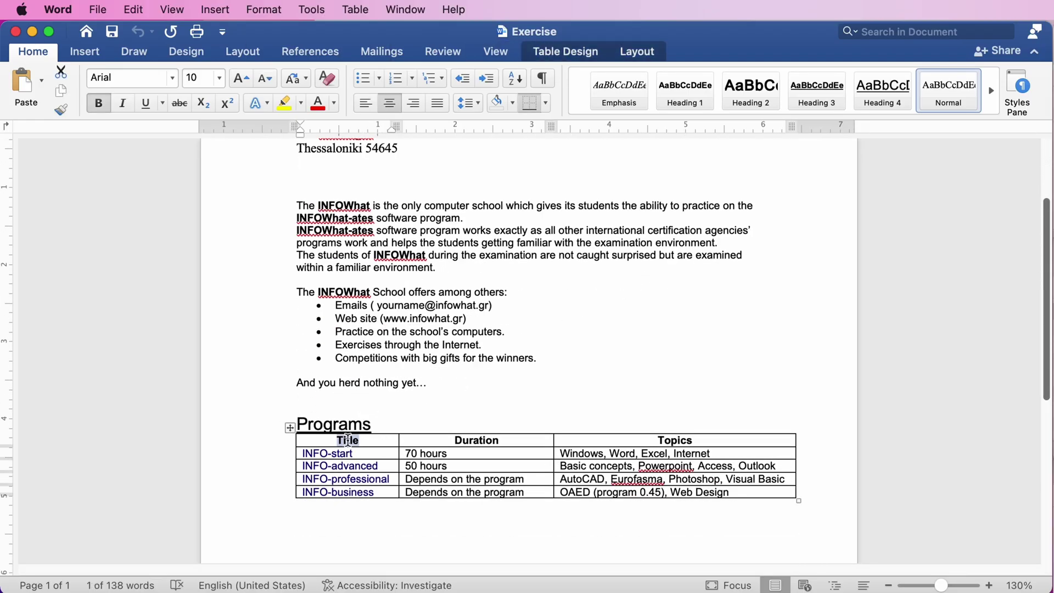
left_click(1015, 88)
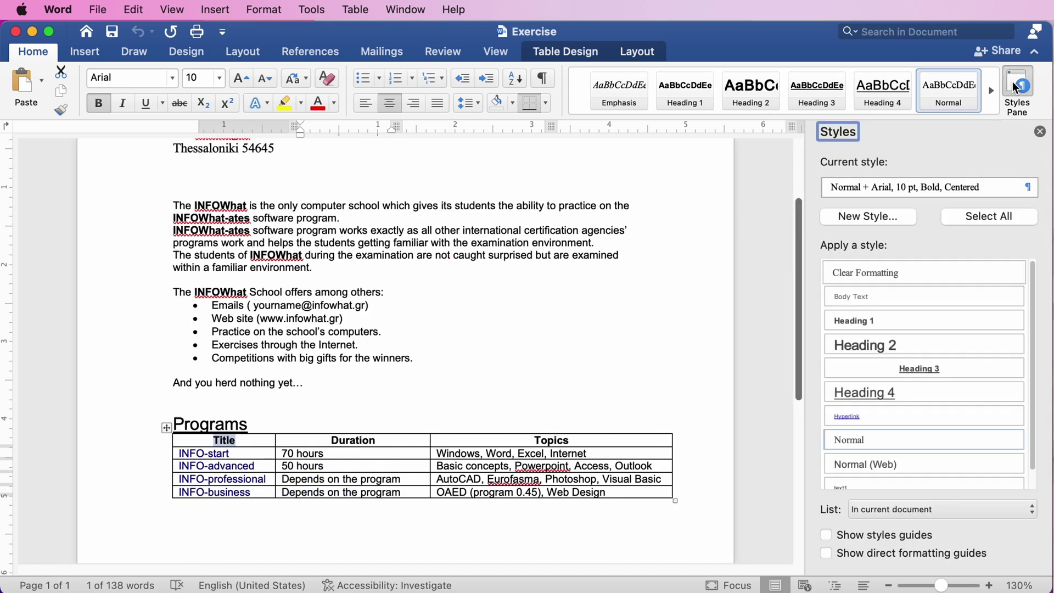
left_click(866, 217)
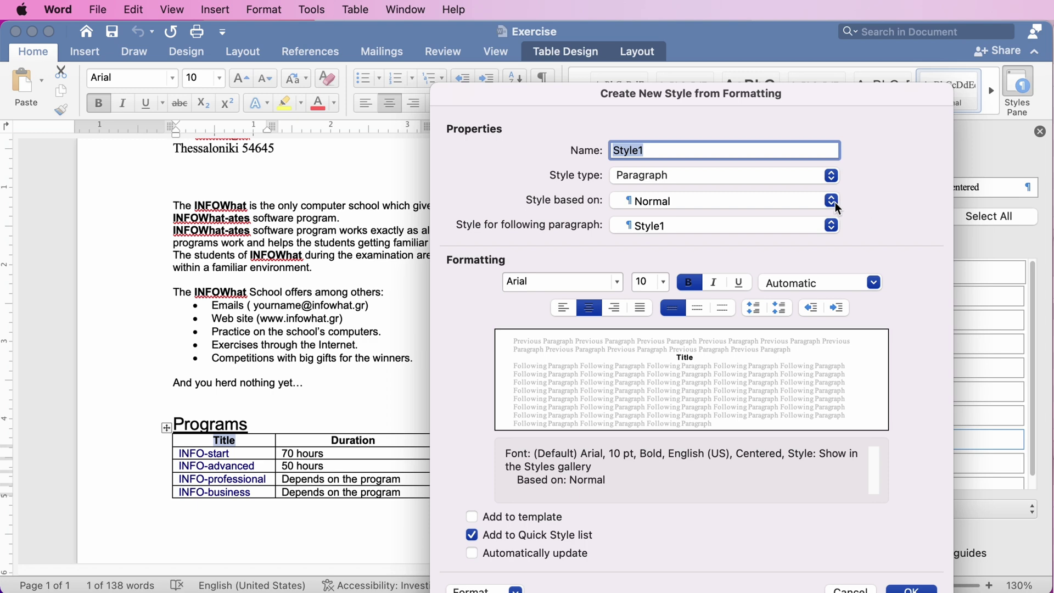
type("Gen")
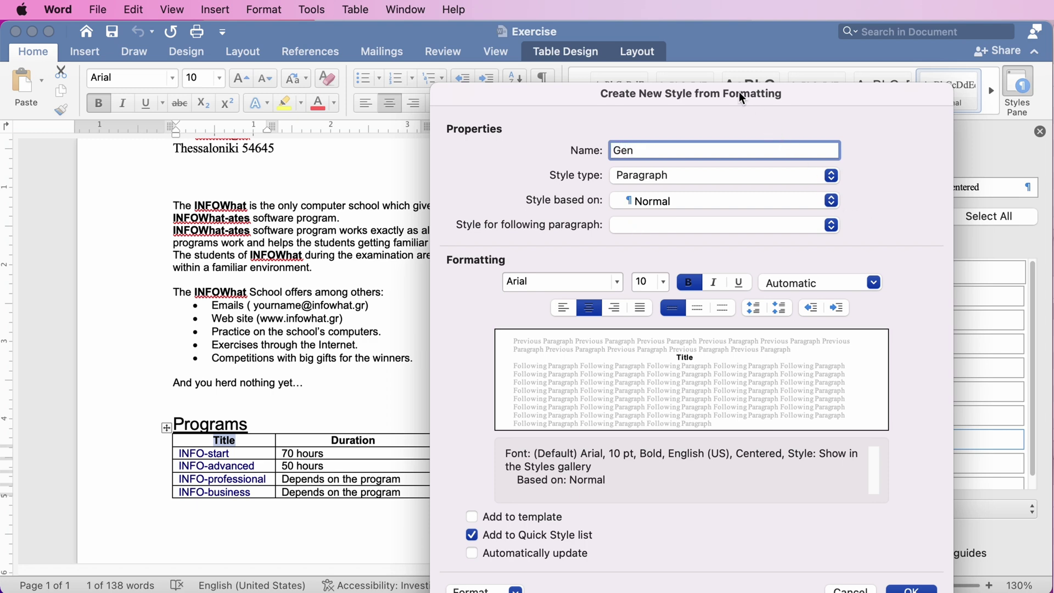
left_click_drag(739, 94, 663, 72)
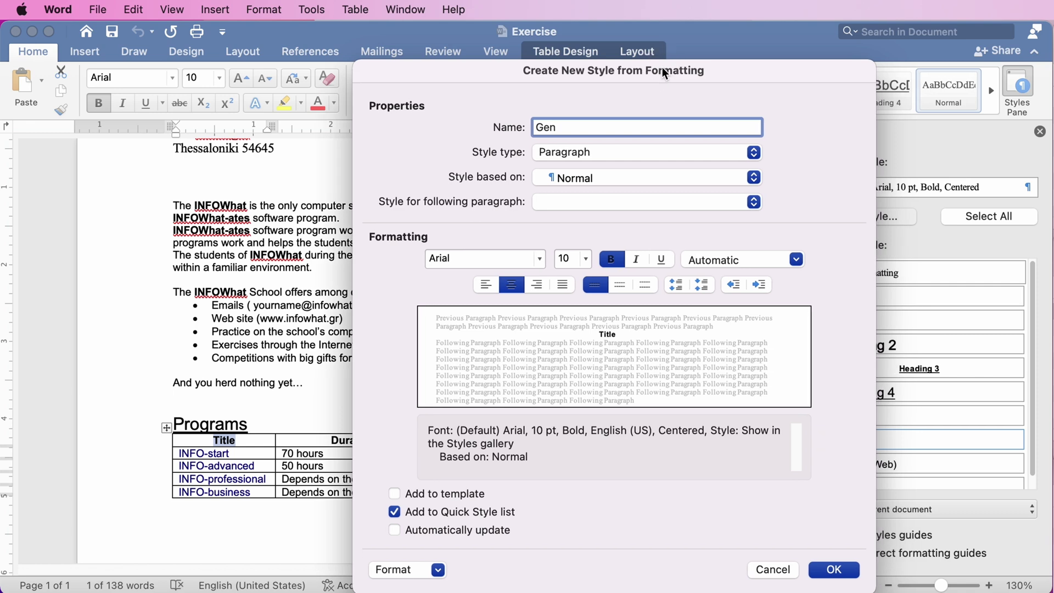
left_click(835, 570)
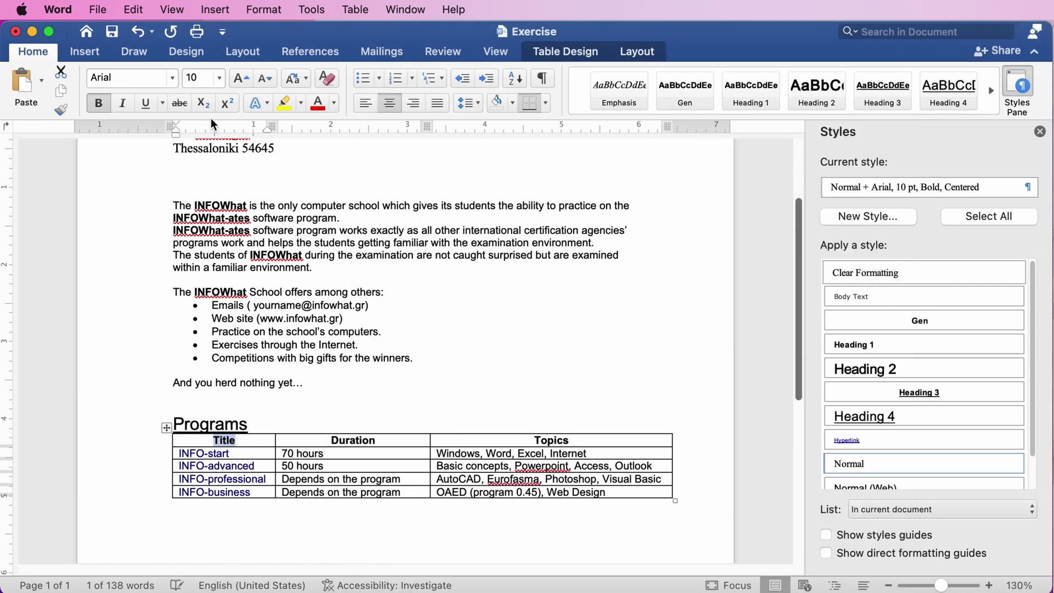
- Save the document and rename the orange Arial 22 pt INFOlearn style to GenTEST4U
left_click(113, 34)
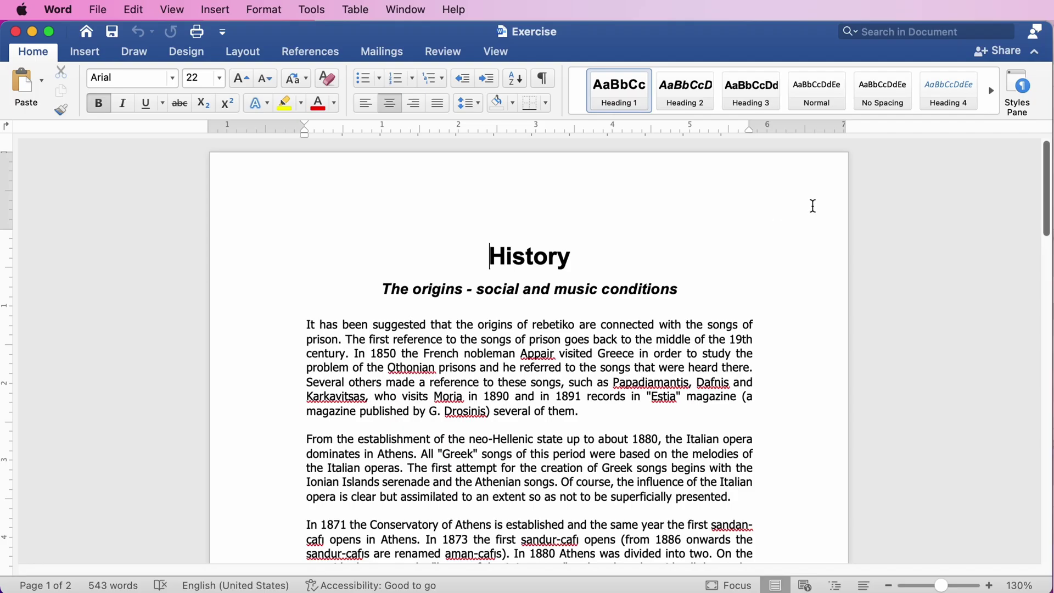
left_click(1015, 84)
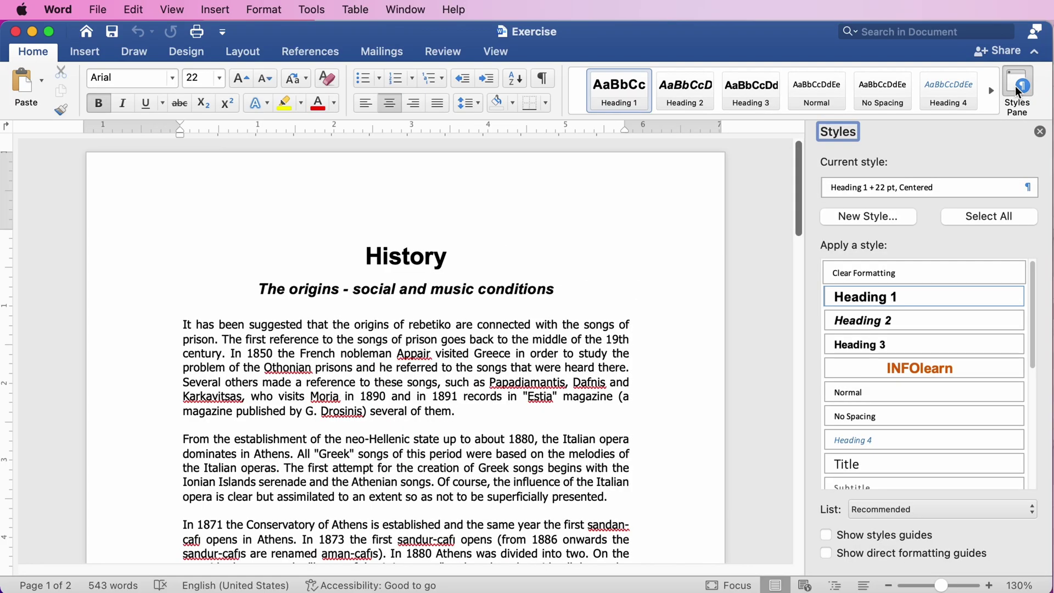
left_click(1016, 368)
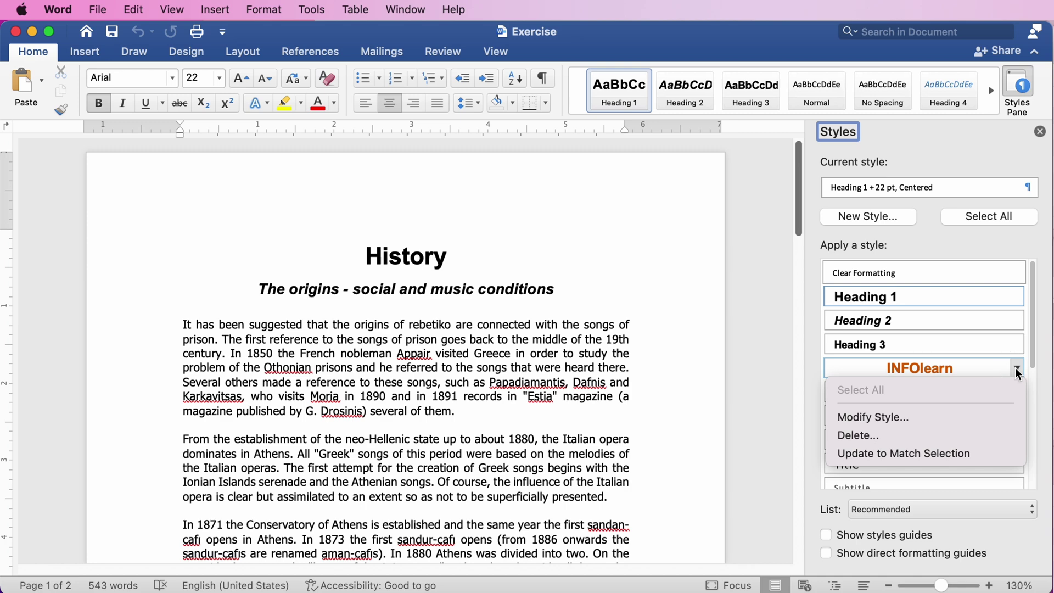
left_click(881, 416)
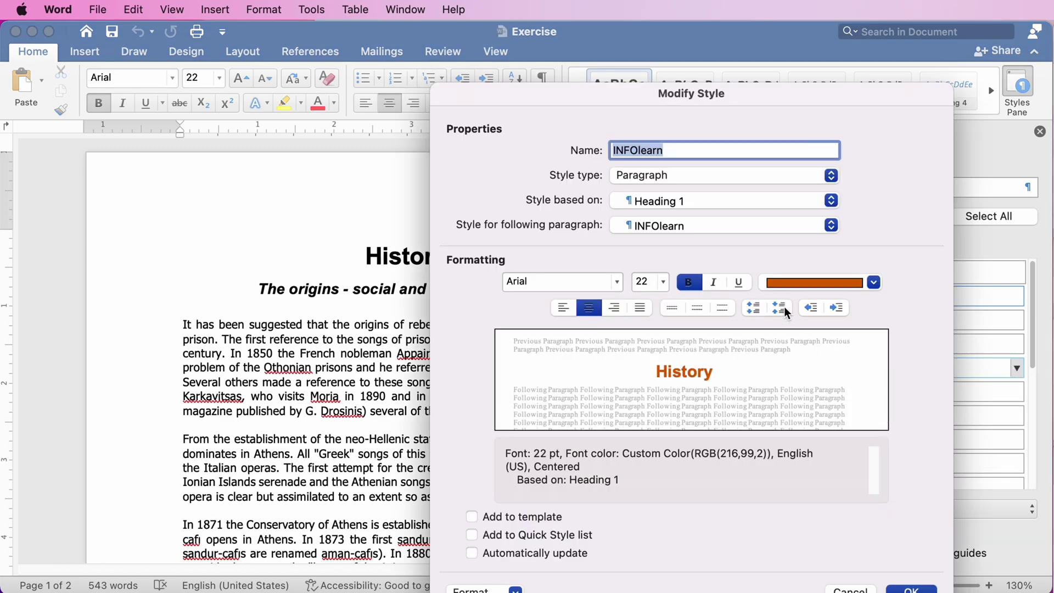
type("G")
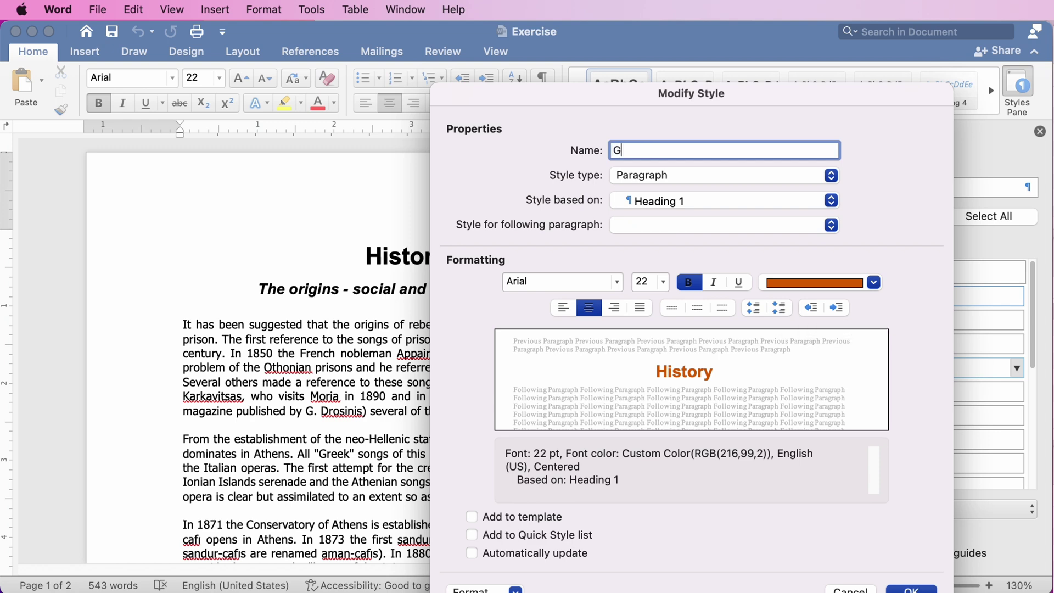
type("enTEST4U")
left_click_drag(738, 99, 695, 76)
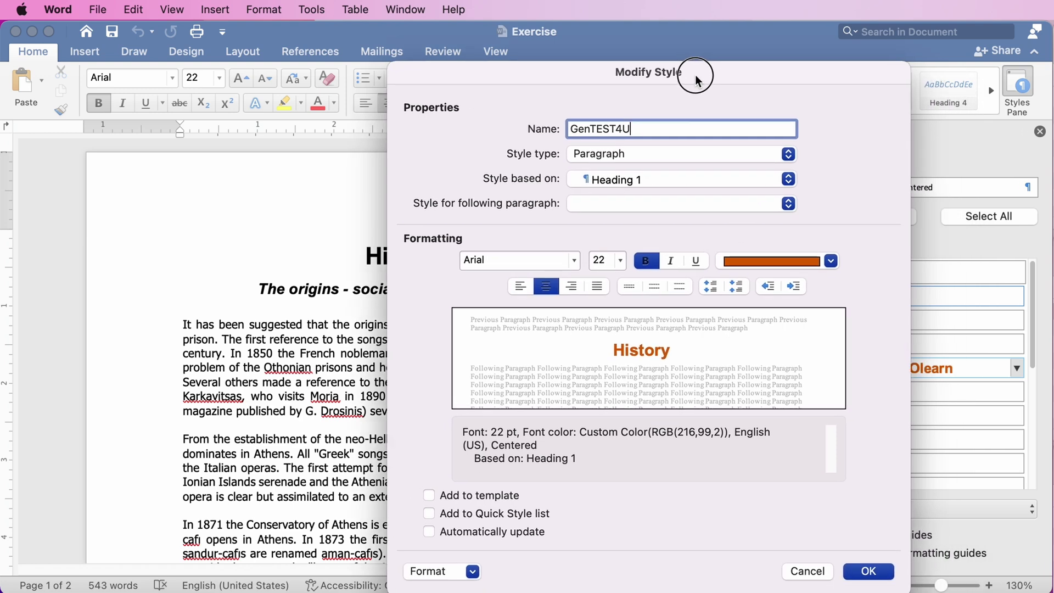
left_click(865, 570)
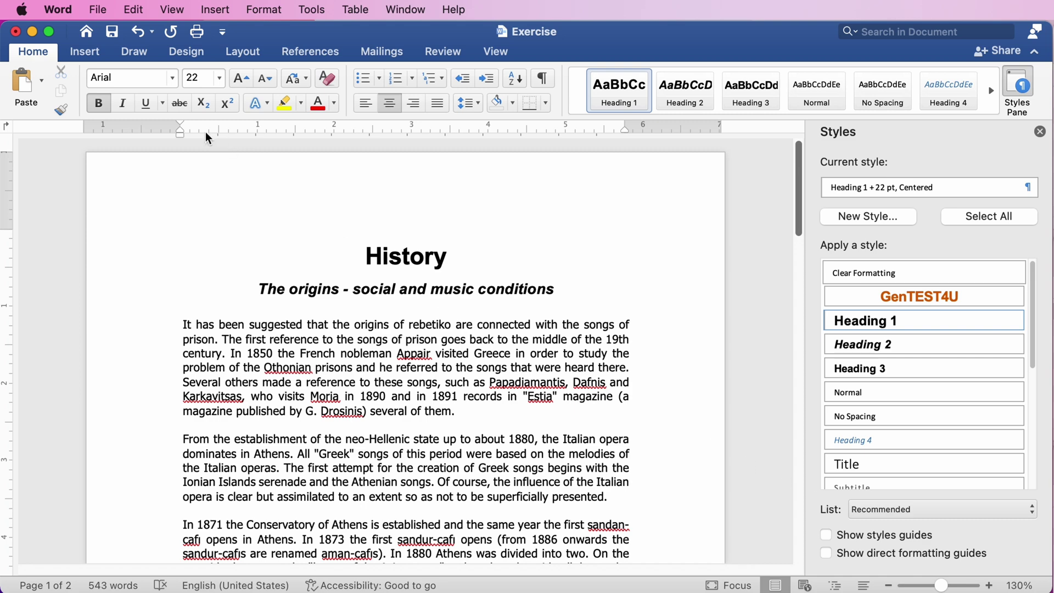
- Save, then start a new character-type style named cert4u
left_click(118, 37)
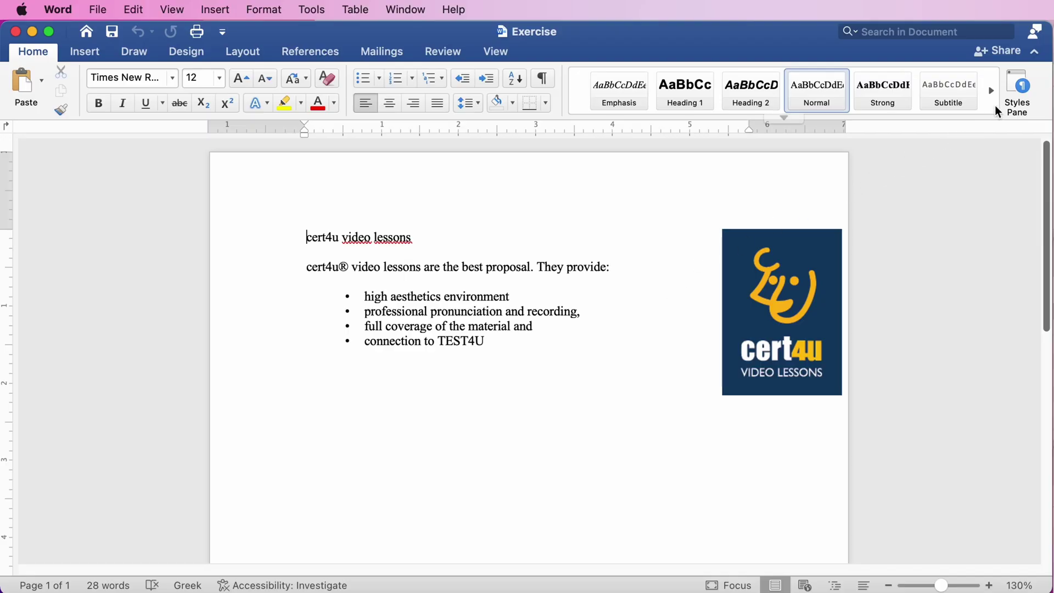
left_click(1004, 107)
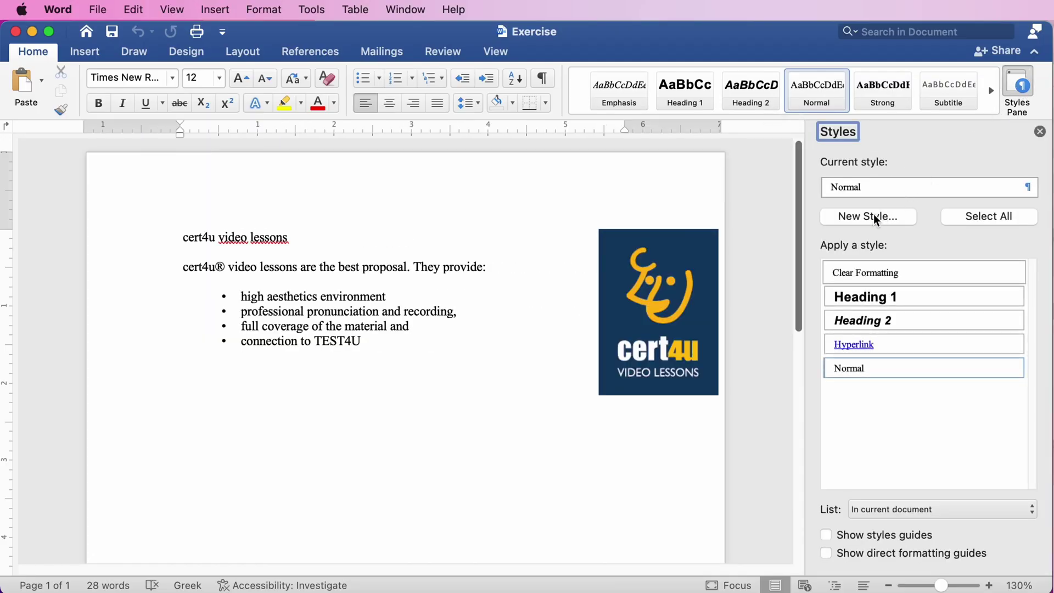
left_click(872, 215)
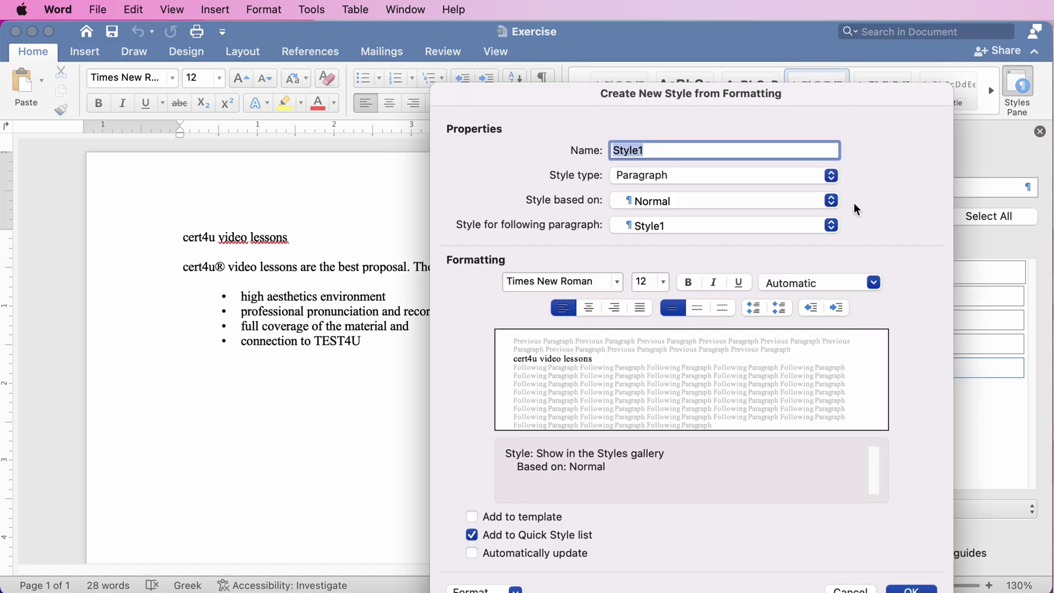
type("cert4u")
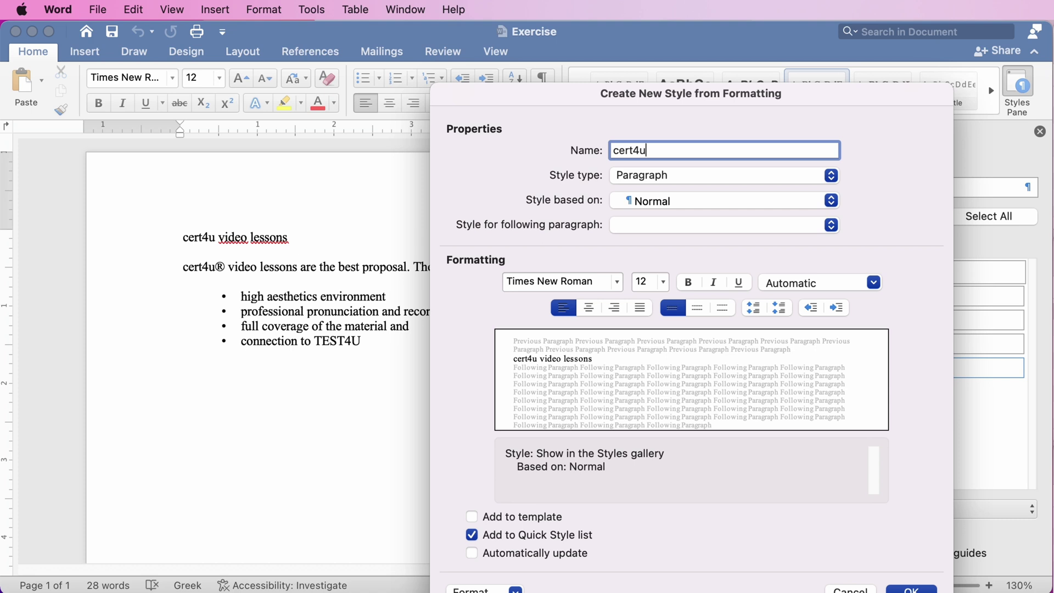
left_click_drag(760, 100, 700, 78)
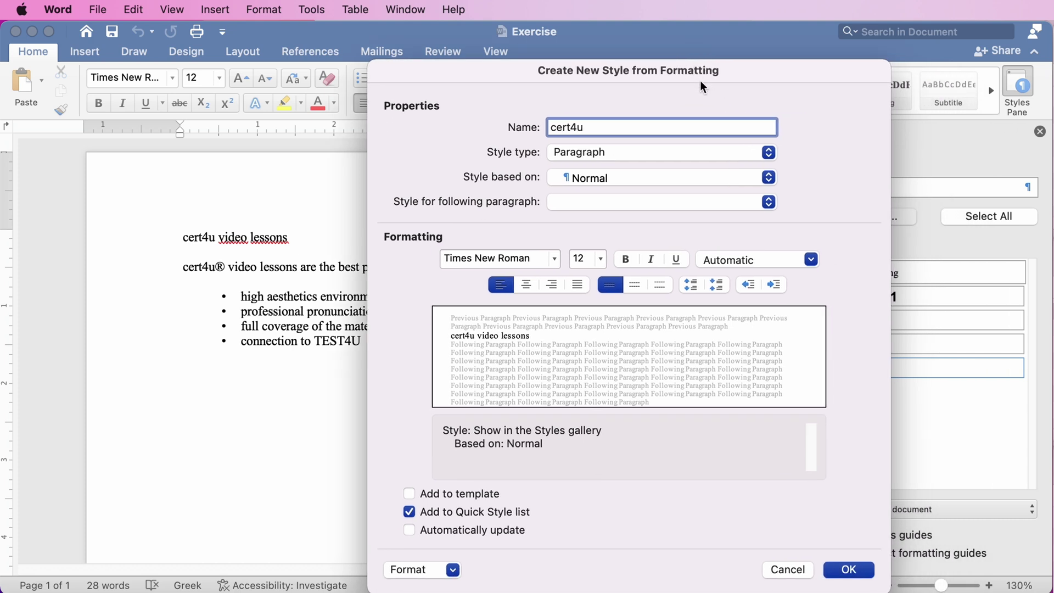
left_click(768, 153)
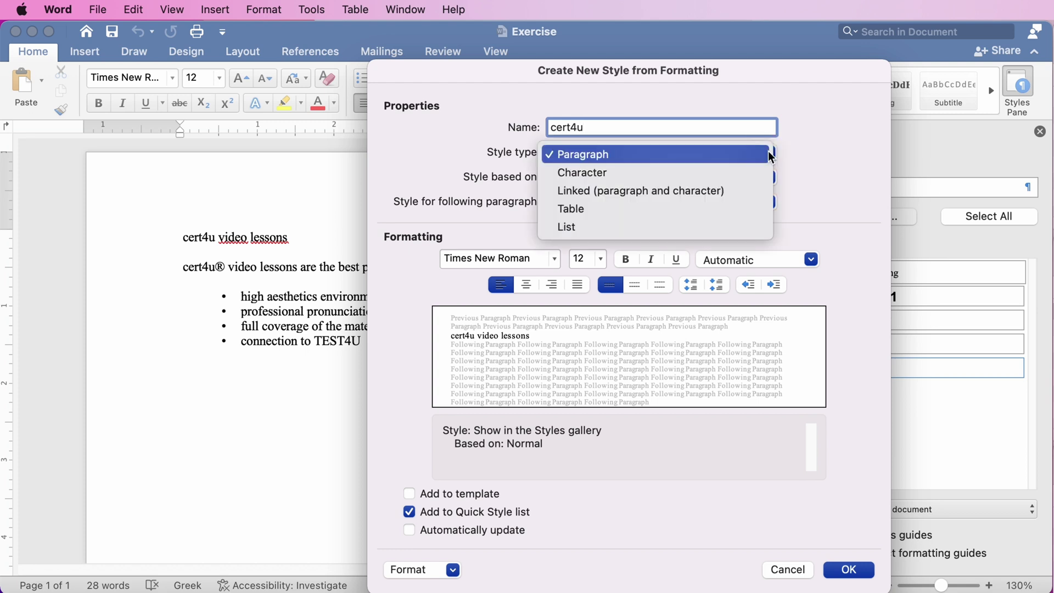
left_click(726, 171)
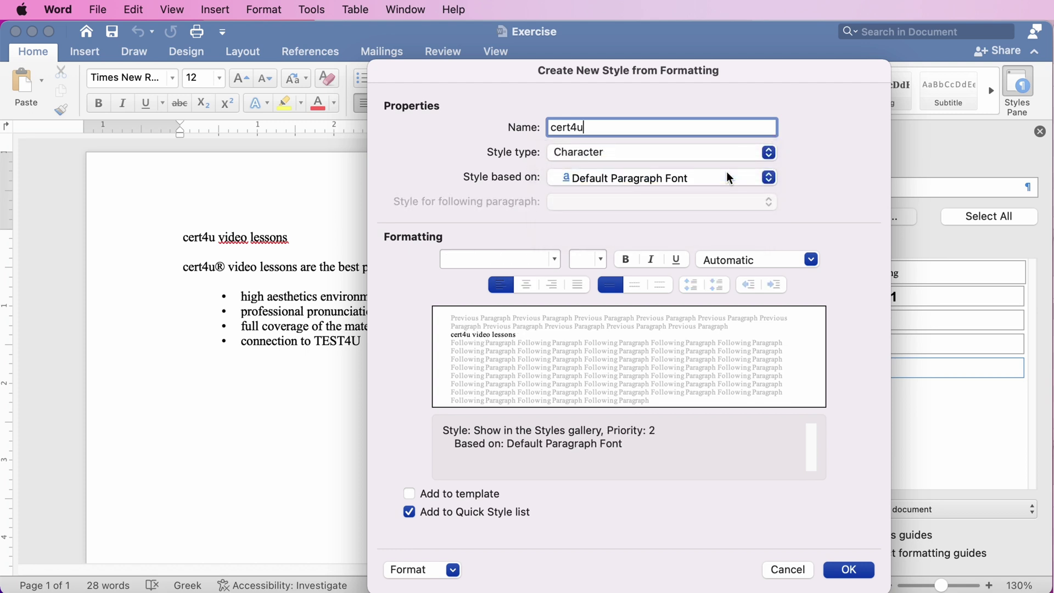
- Give the cert4u character style Arial 13 pt bold formatting and create it
left_click(553, 259)
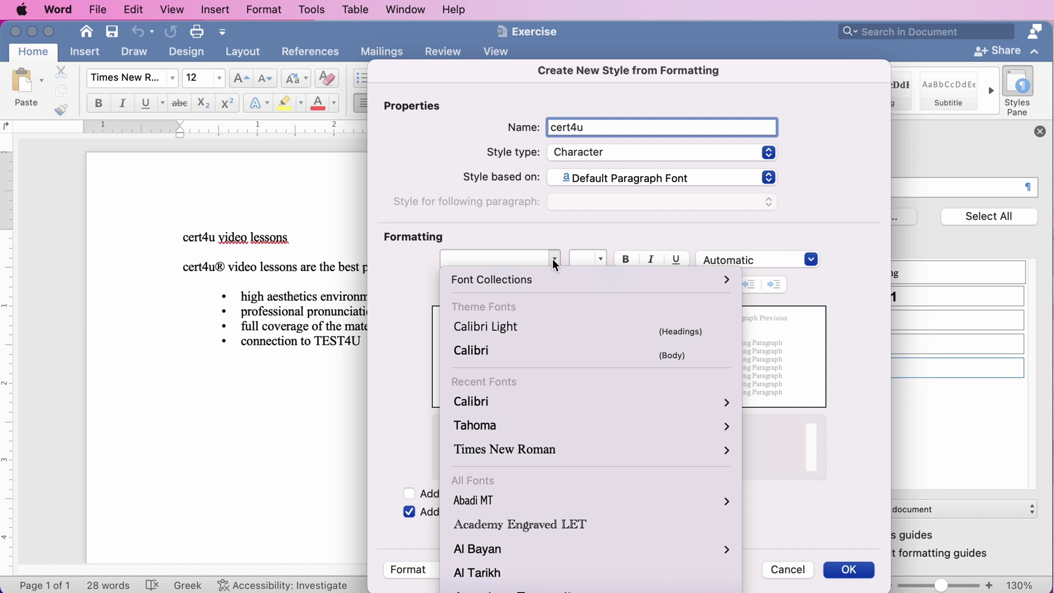
key("a")
key("l")
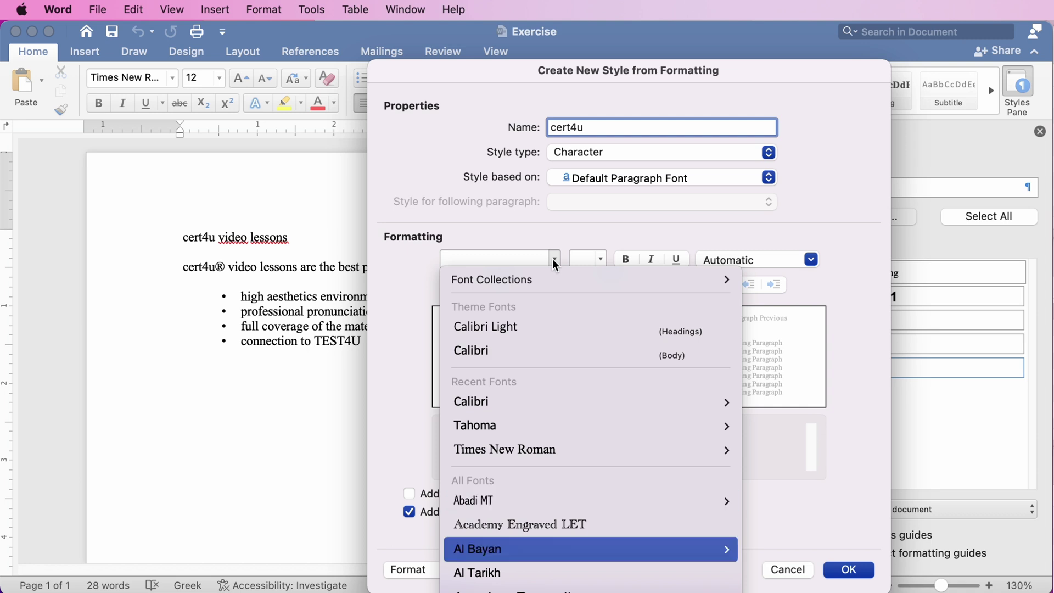
type("Arial")
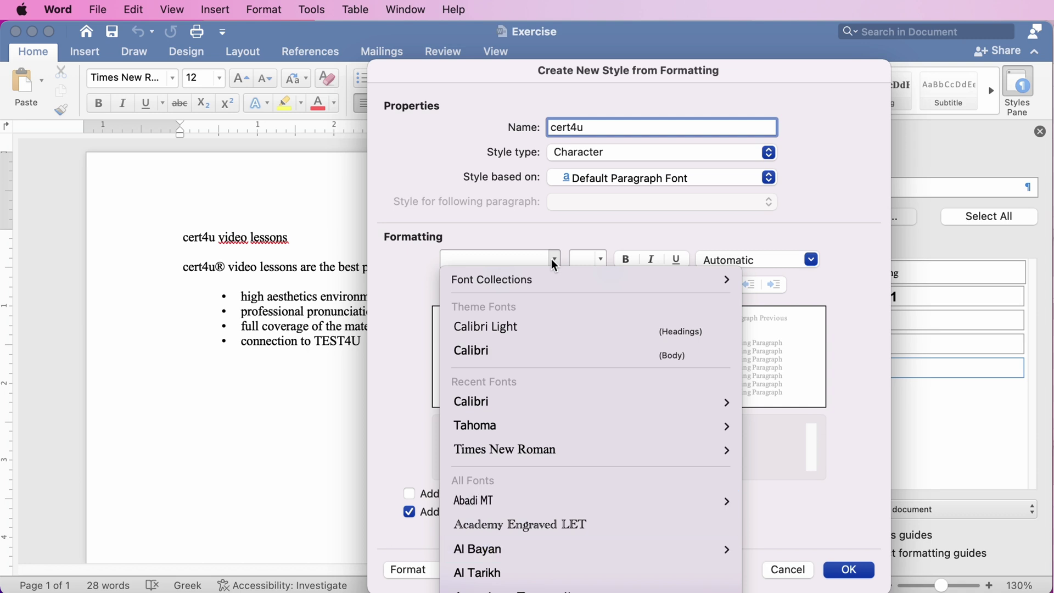
key("Return")
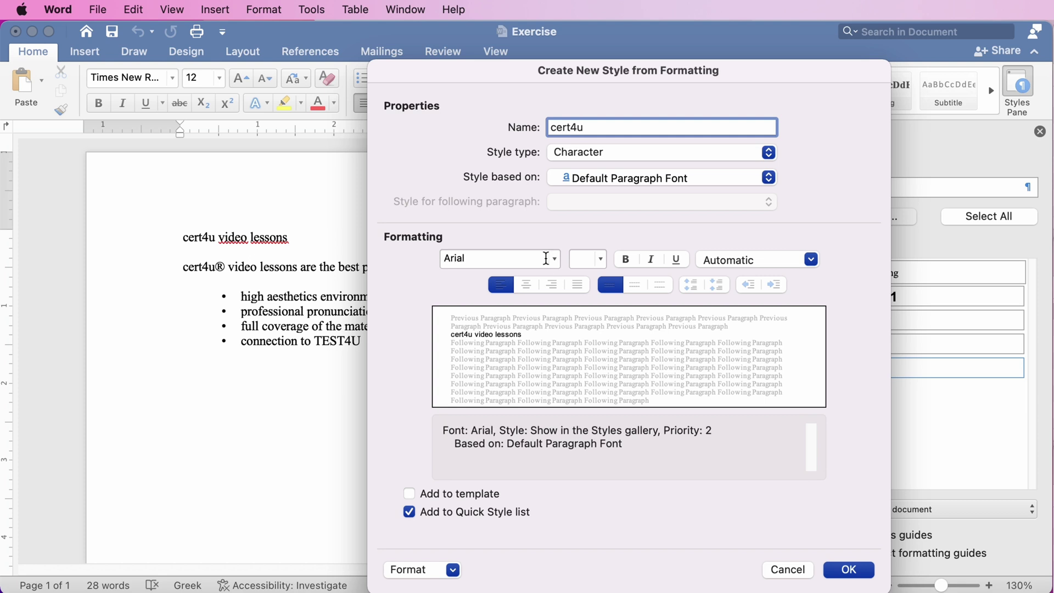
left_click(576, 258)
type("13")
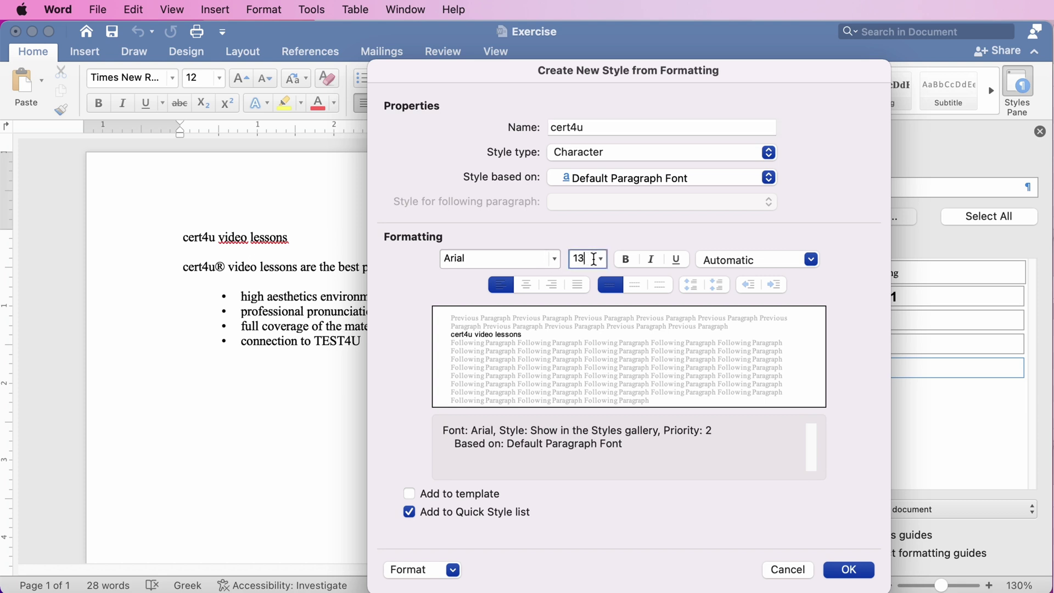
left_click(624, 259)
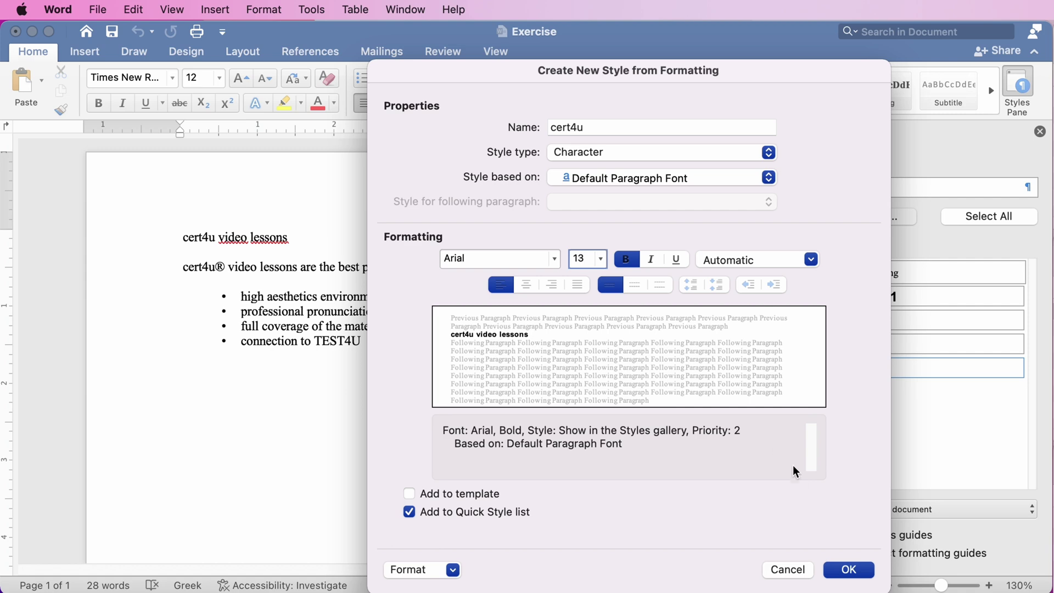
left_click(848, 569)
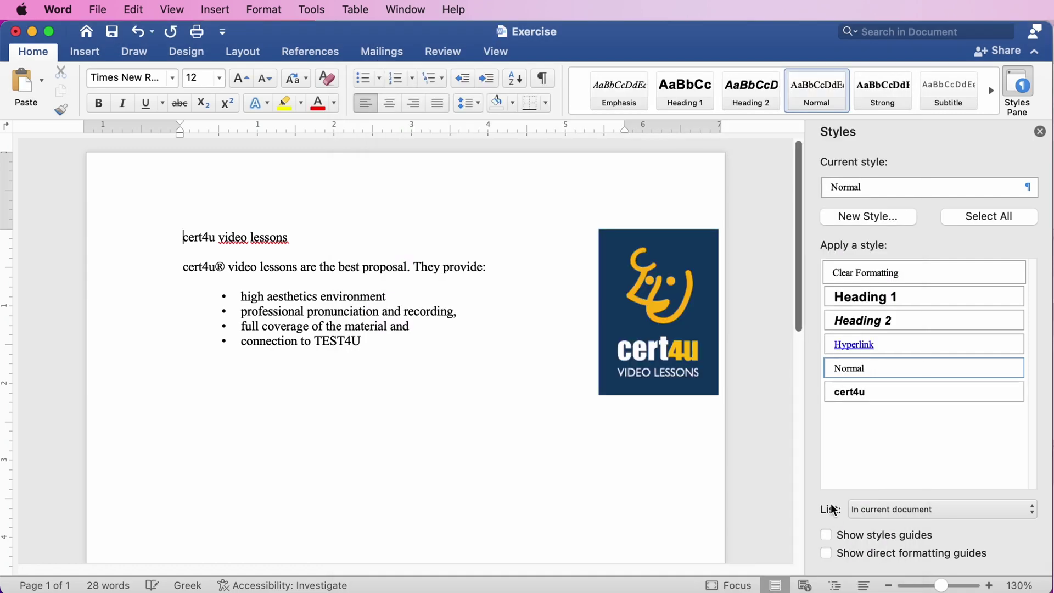
- Apply cert4u to the word cert4u in the title and save the document
left_click(196, 239)
left_click(863, 395)
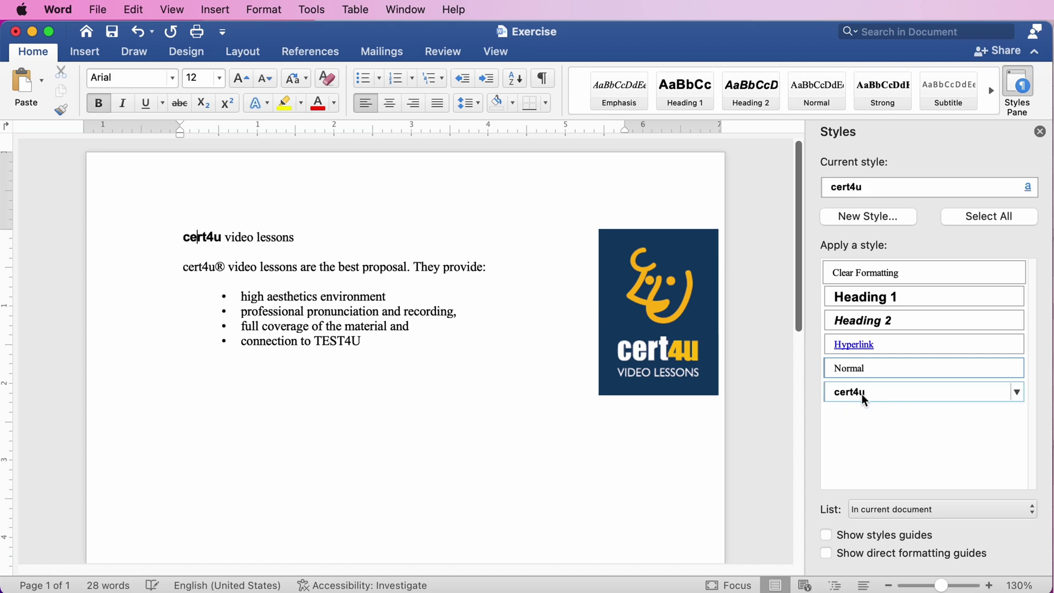
left_click(111, 33)
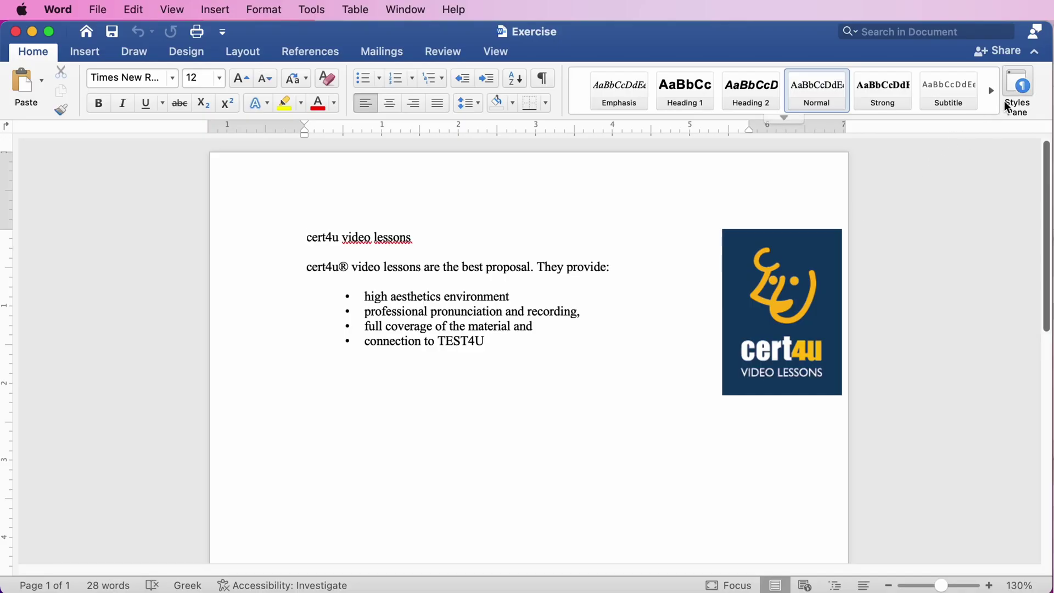
- Start a new paragraph style named cert4u with bold Arial font
left_click(1016, 85)
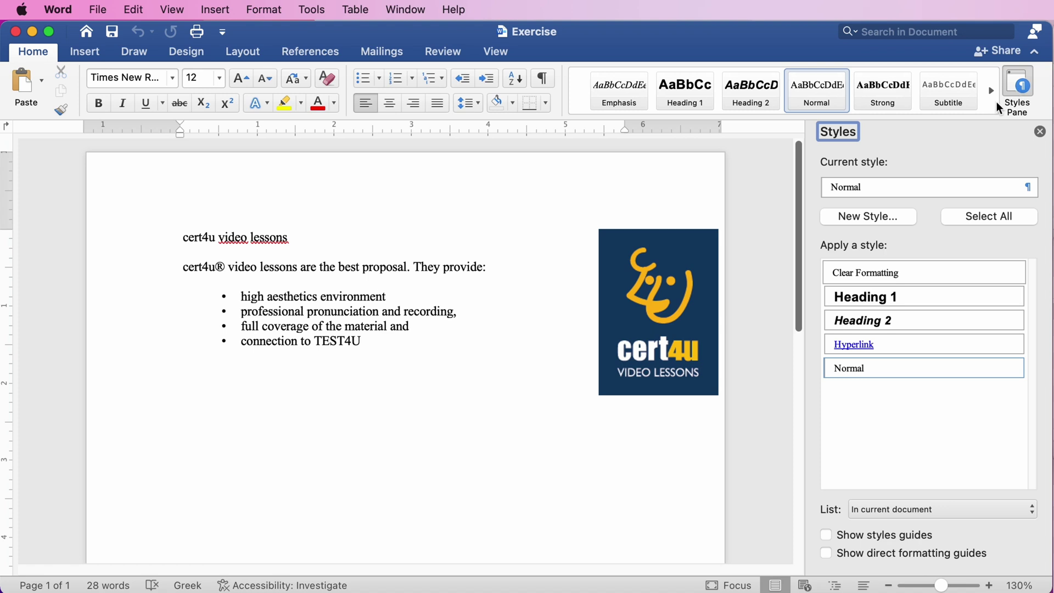
left_click(862, 217)
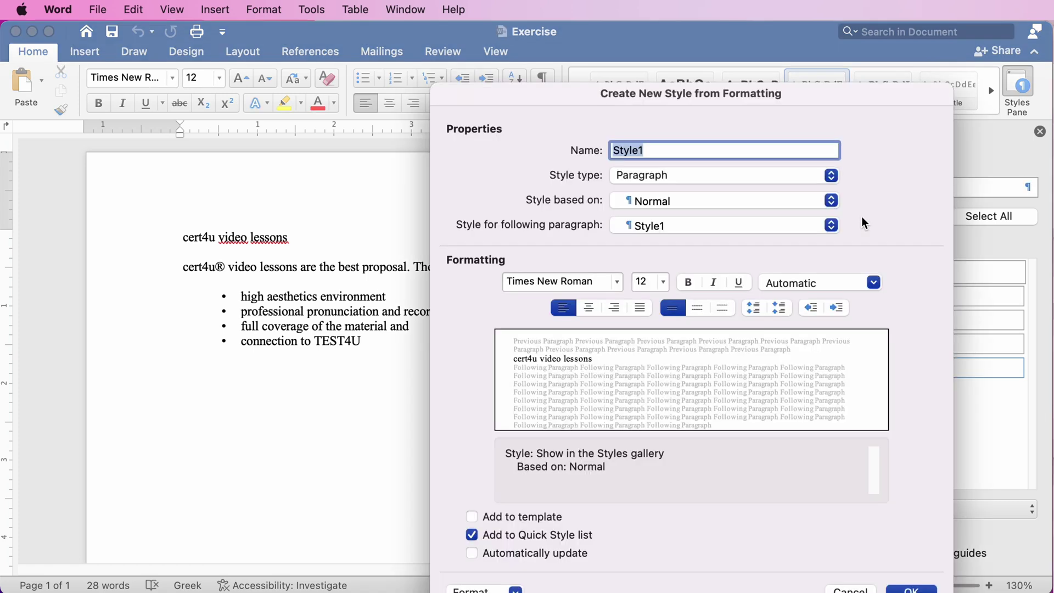
type("cert4u")
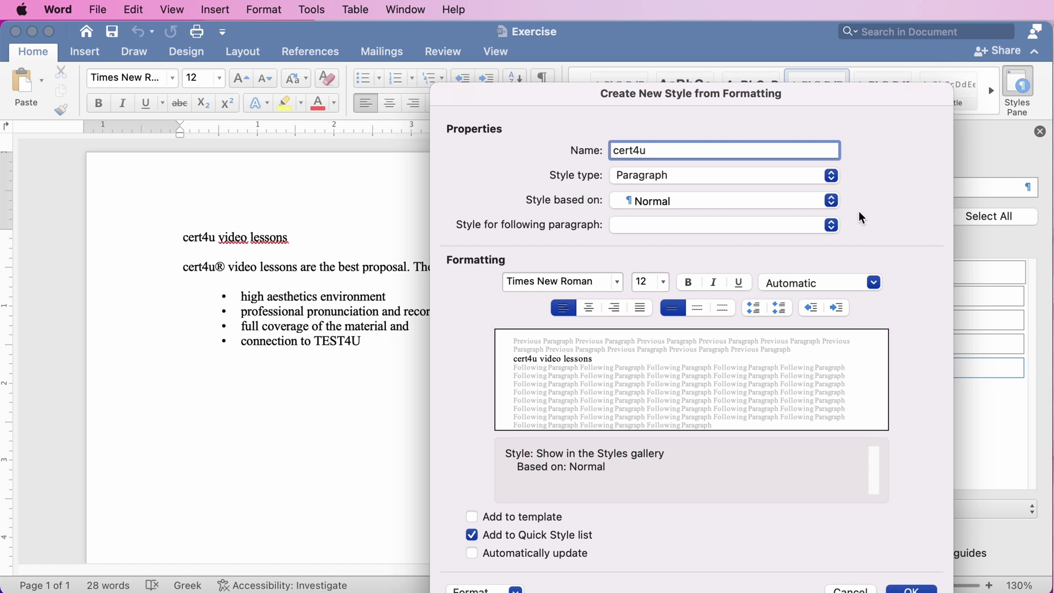
left_click(552, 281)
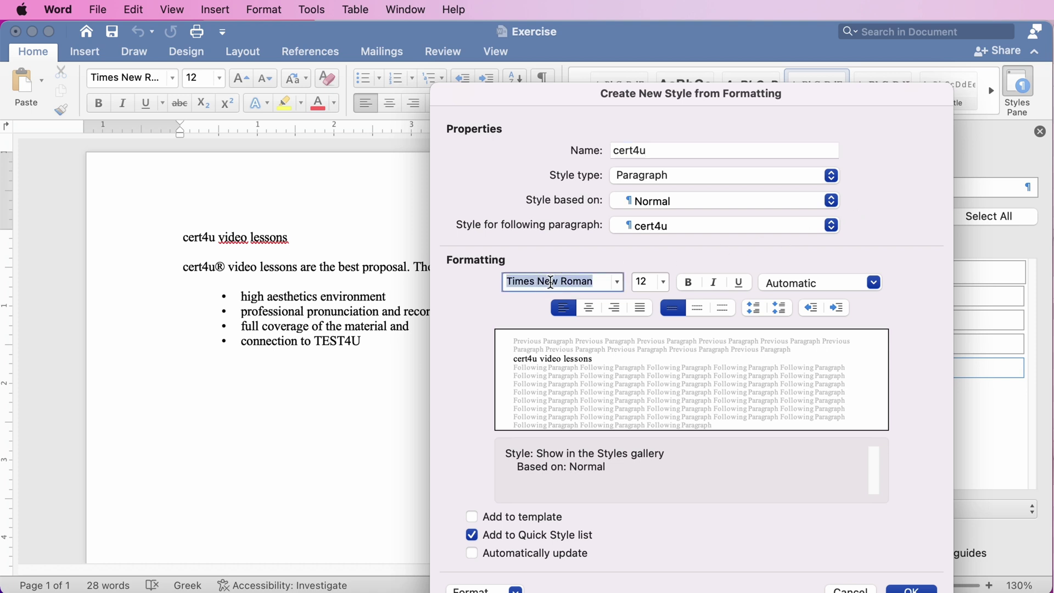
type("aria")
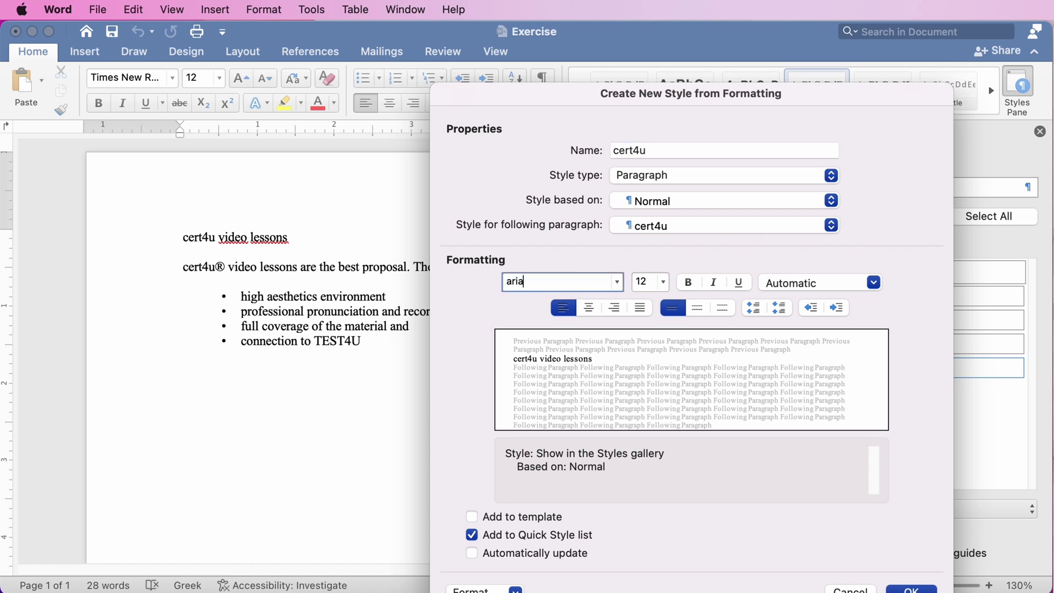
type("l")
left_click(689, 284)
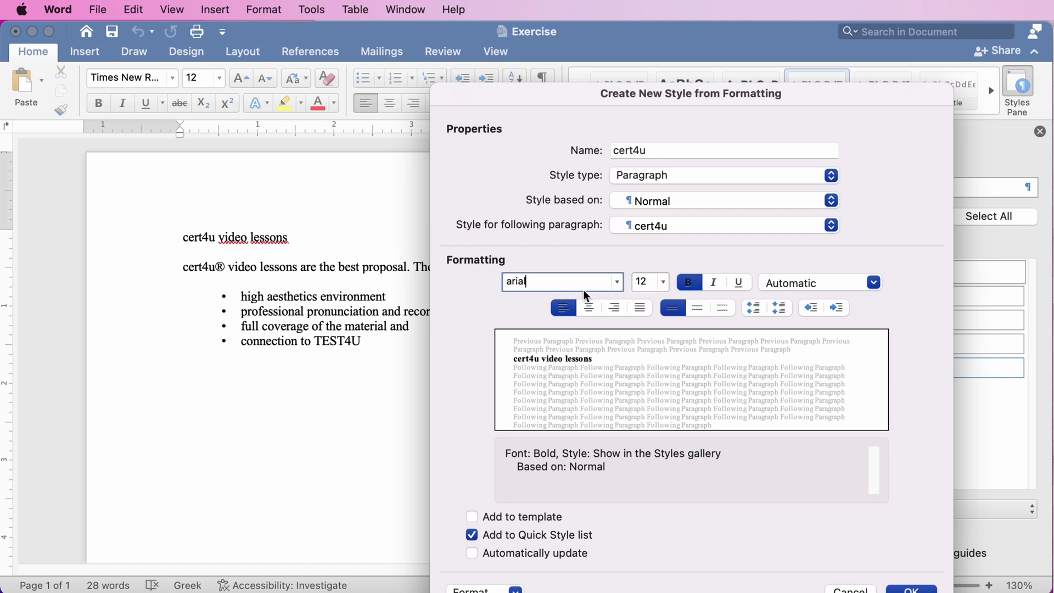
left_click(510, 281)
key("BackSpace")
type("A")
- Set the cert4u style's font colour to blue
left_click(873, 283)
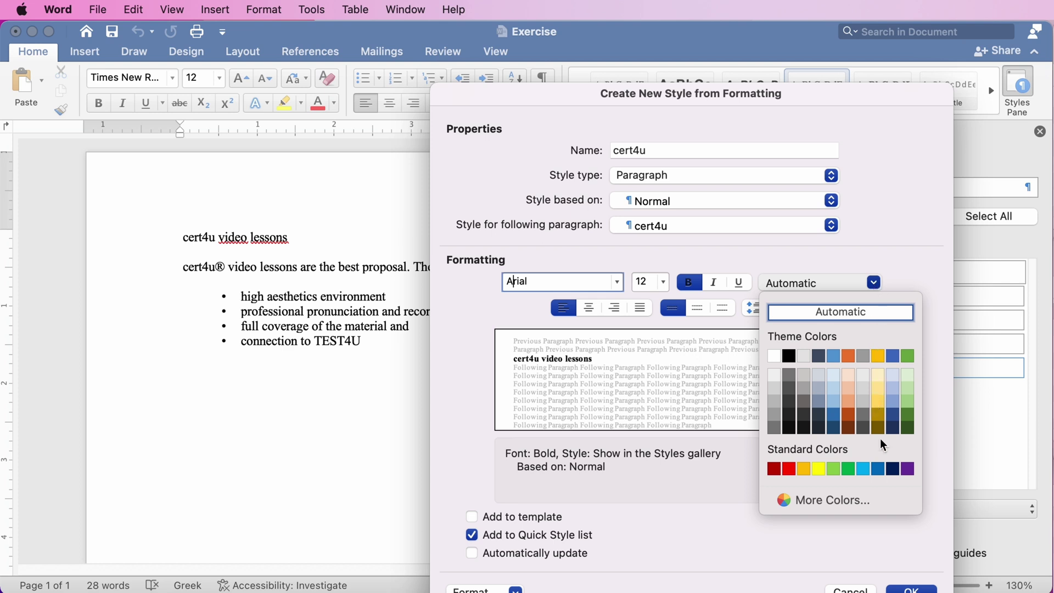
left_click(878, 469)
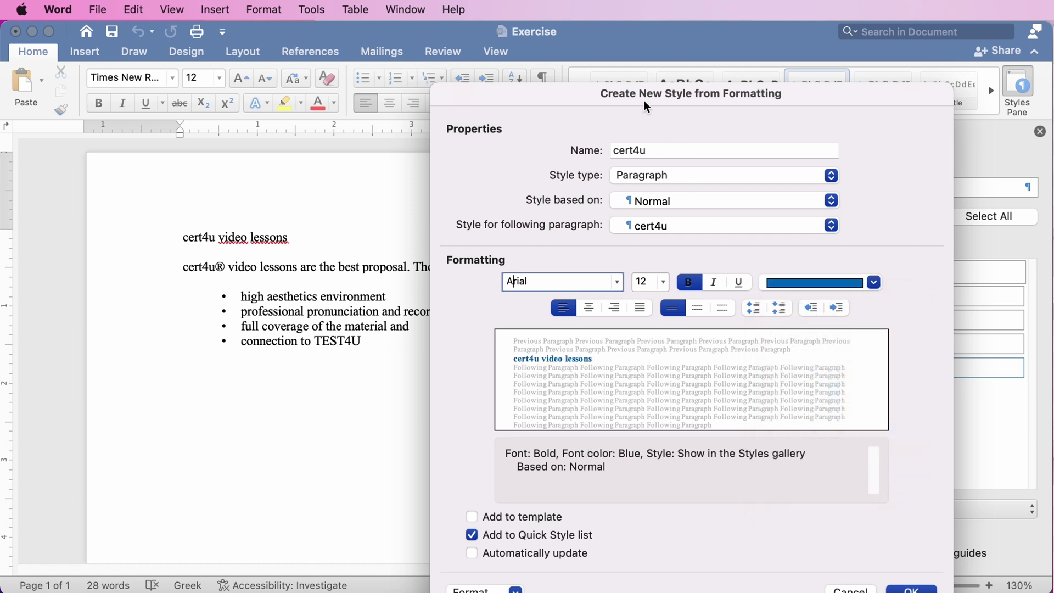
left_click_drag(643, 100, 506, 64)
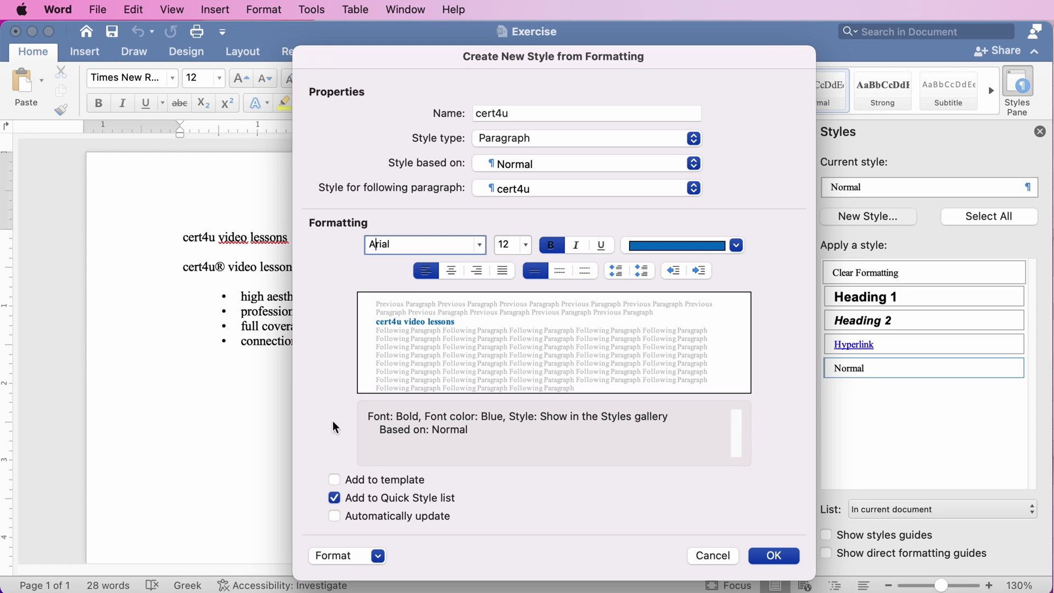
left_click(379, 557)
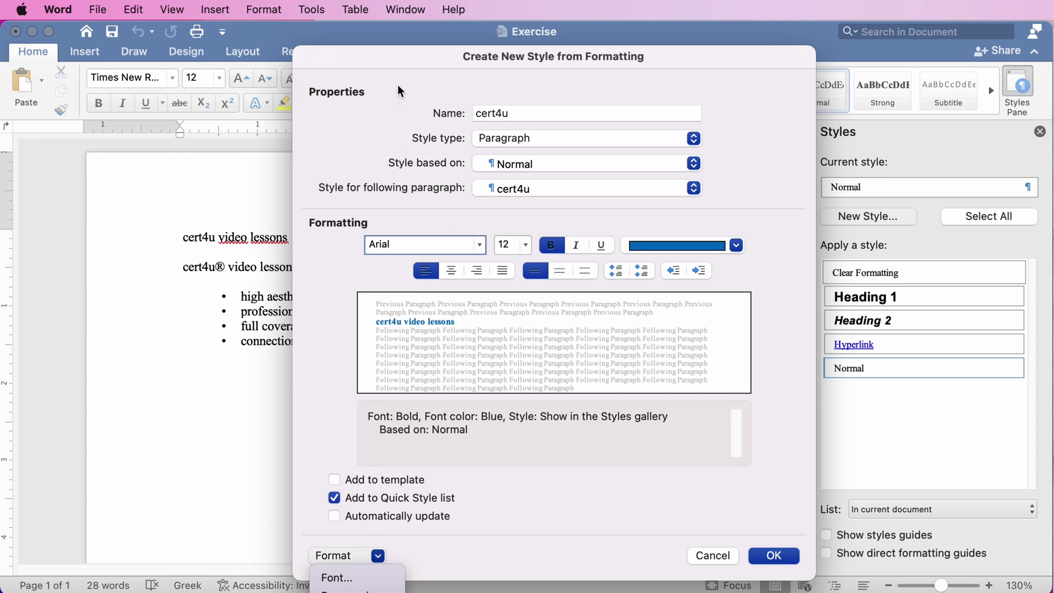
left_click_drag(392, 57, 363, 38)
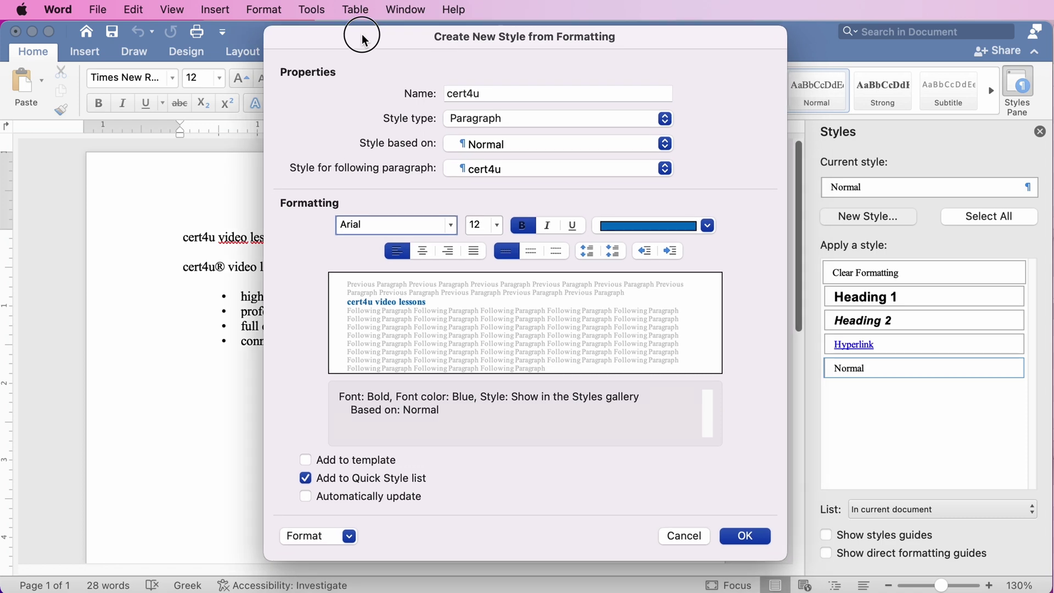
- Add a 0.25-inch first-line indent to the cert4u style's paragraph settings
left_click(352, 537)
left_click(316, 575)
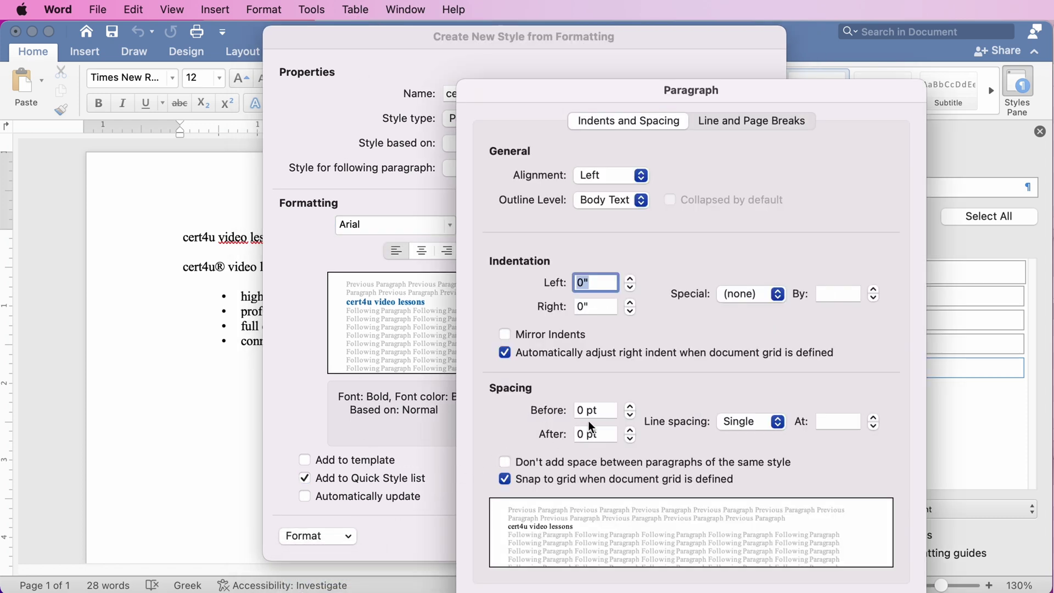
left_click(779, 295)
left_click(759, 313)
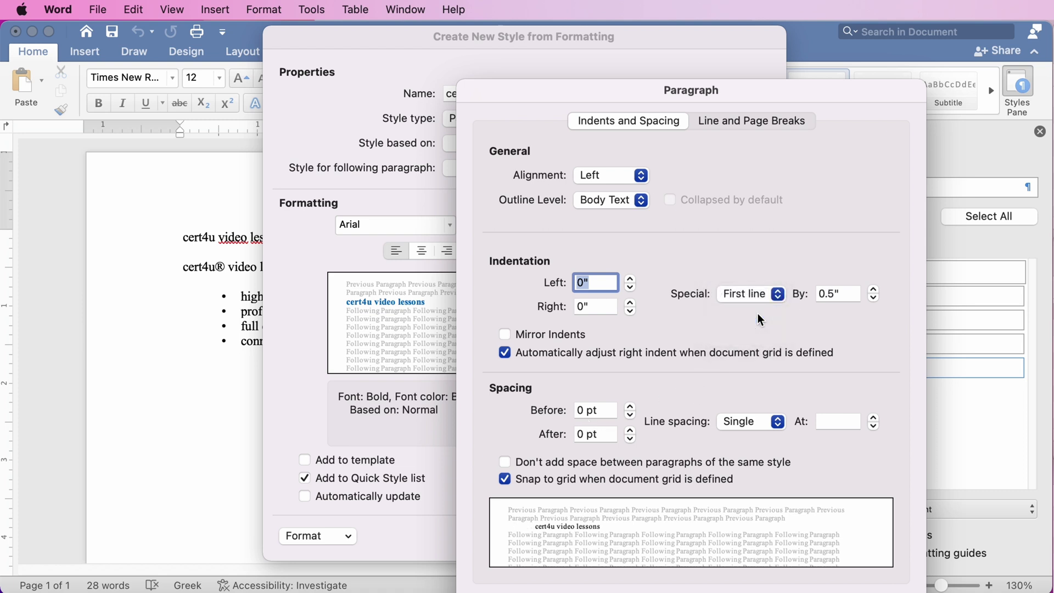
left_click(873, 298)
left_click(873, 298)
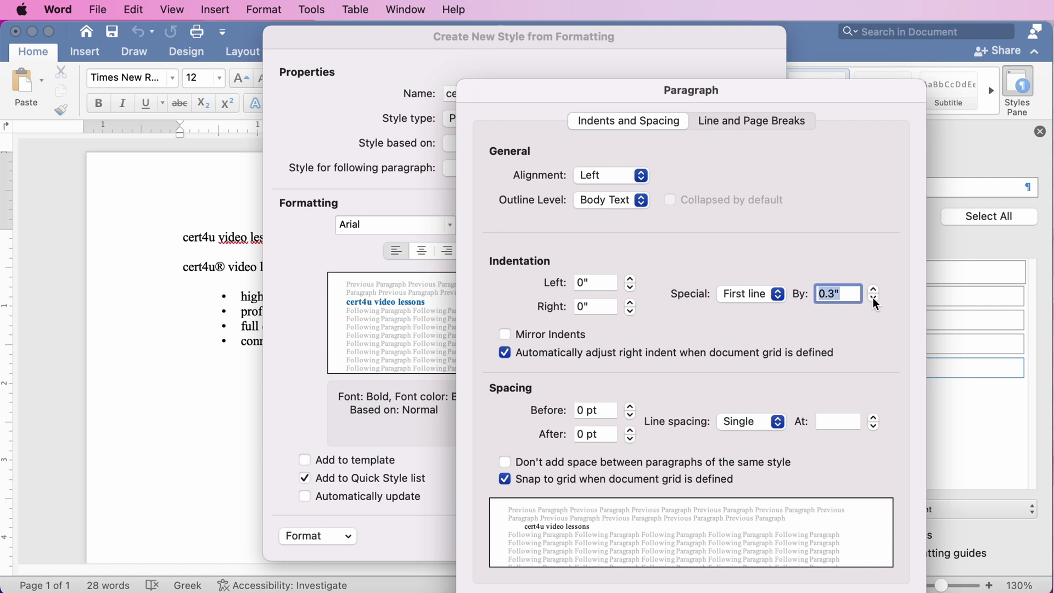
left_click(873, 298)
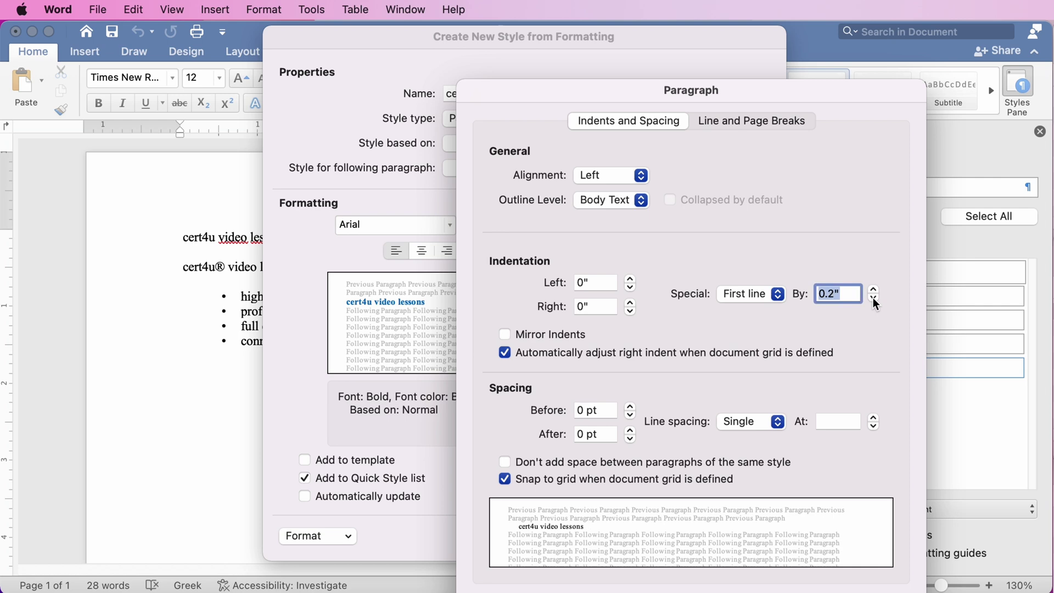
left_click(835, 295)
type("5")
left_click_drag(731, 89, 643, 38)
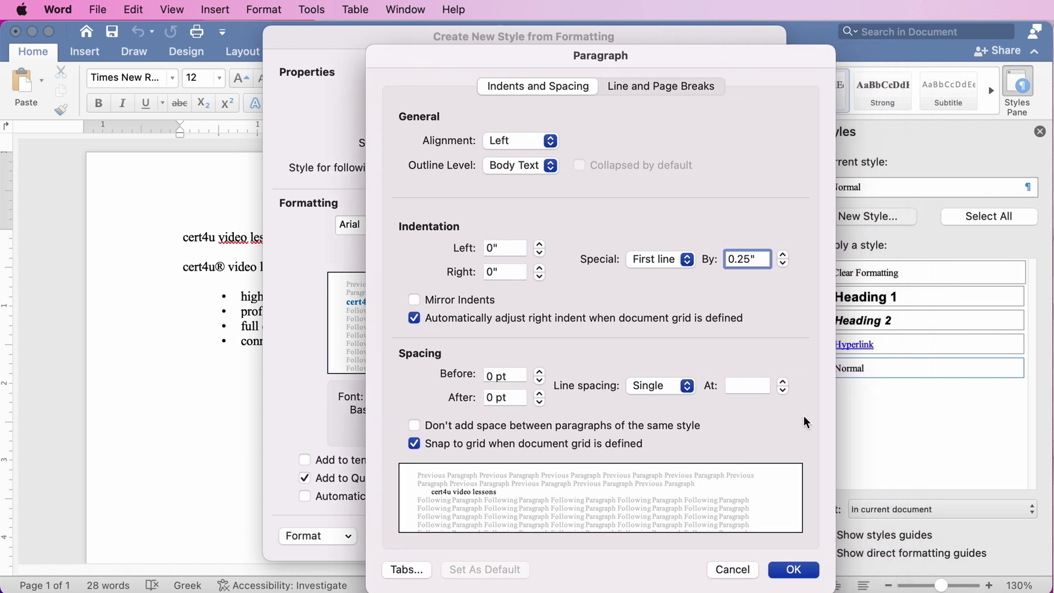
left_click(799, 569)
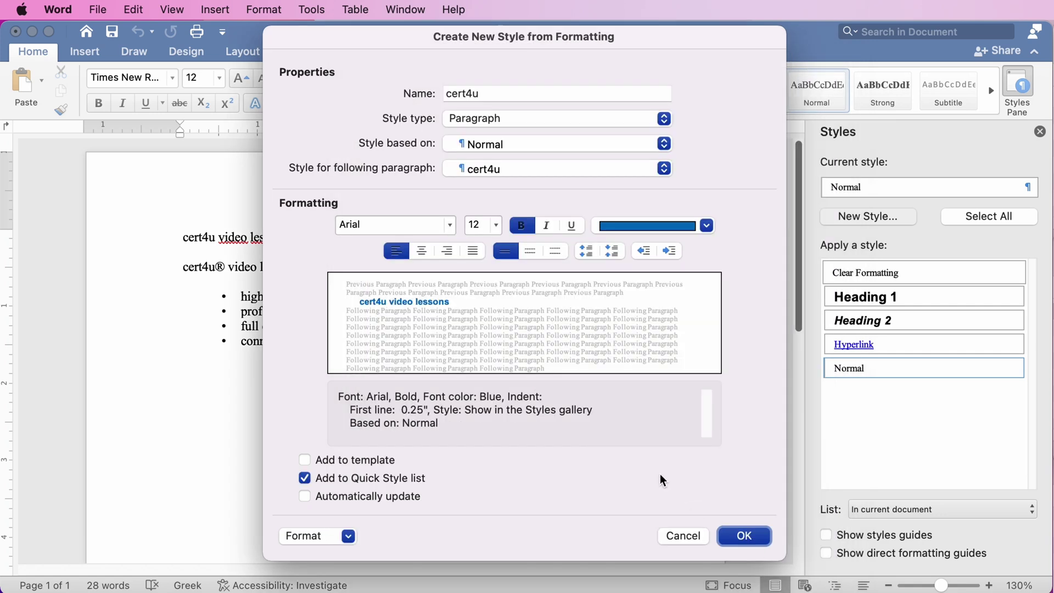
- Create the cert4u style, apply it to the high aesthetics environment bullet, and save
left_click(745, 537)
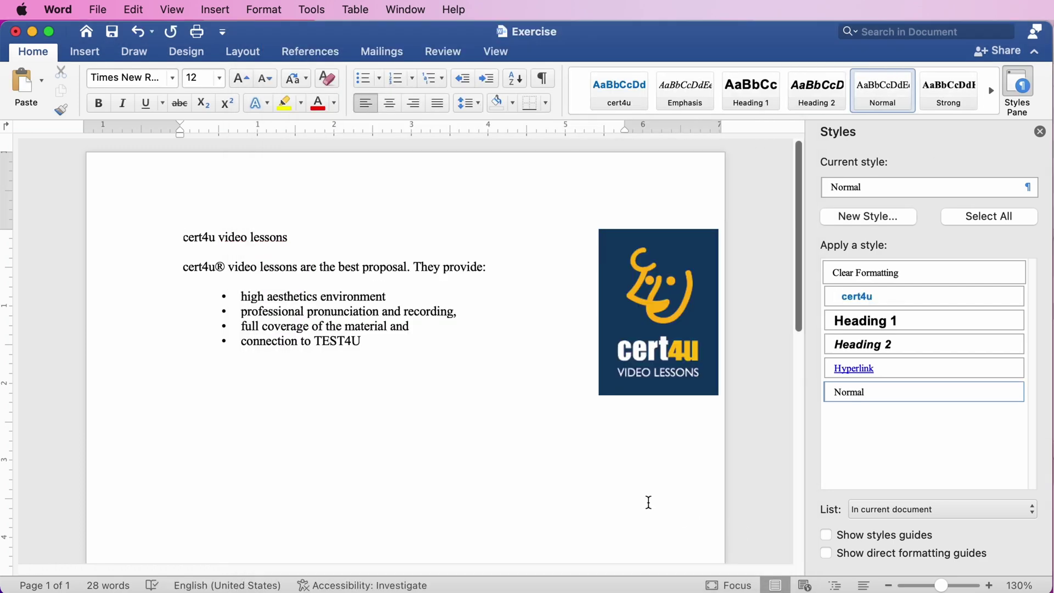
left_click(332, 296)
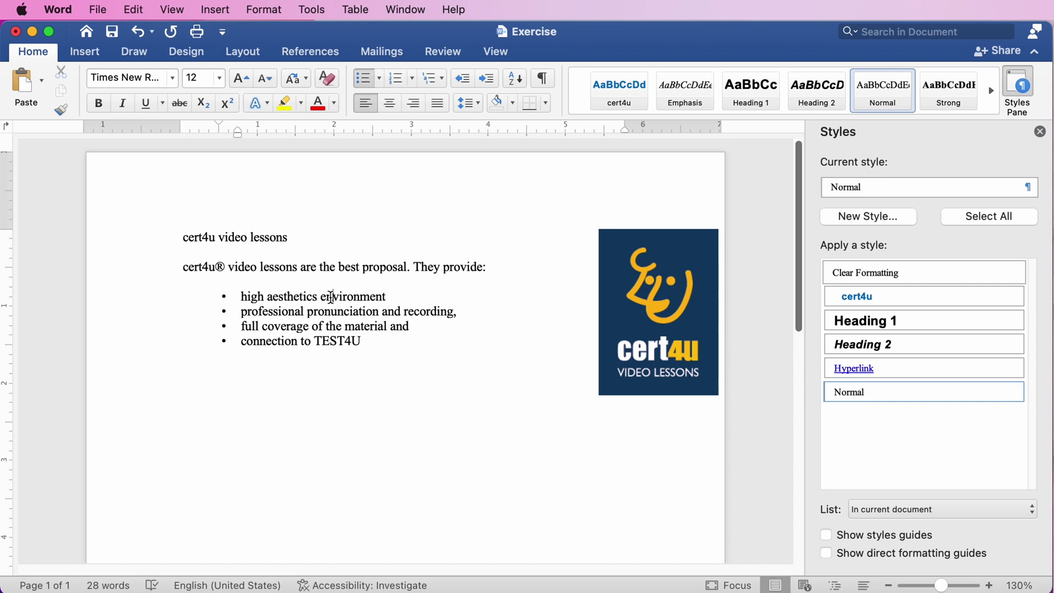
left_click(871, 291)
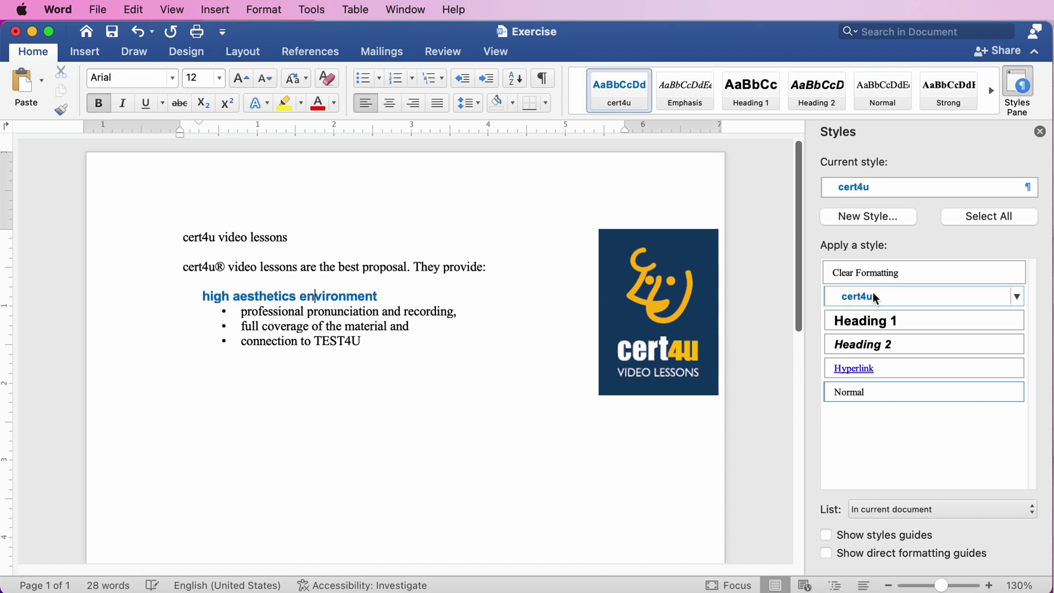
left_click(113, 33)
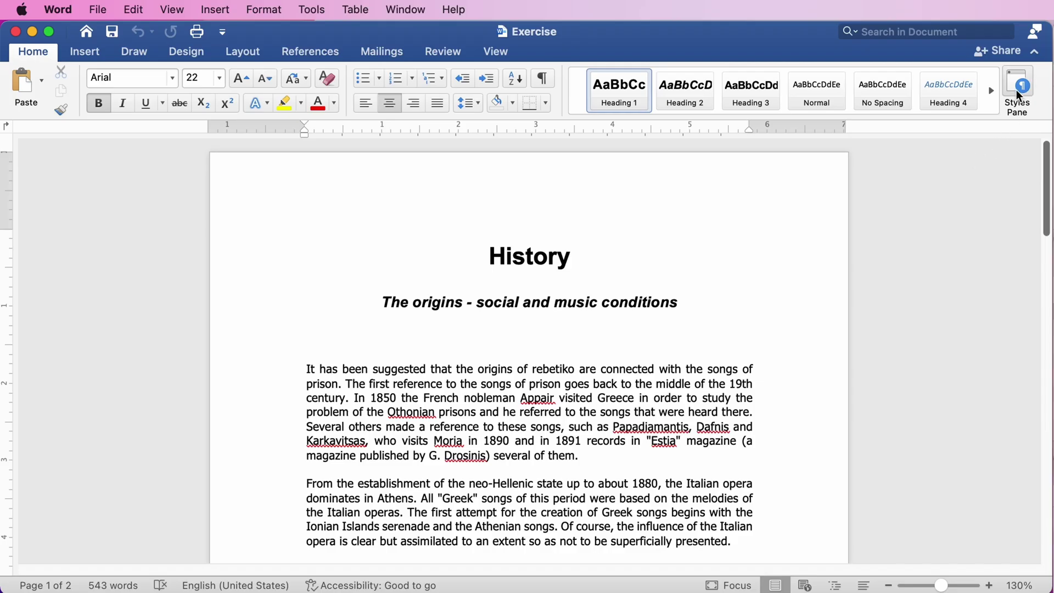
- Modify the cert4u style to use the Tahoma font with justified alignment
left_click(1016, 88)
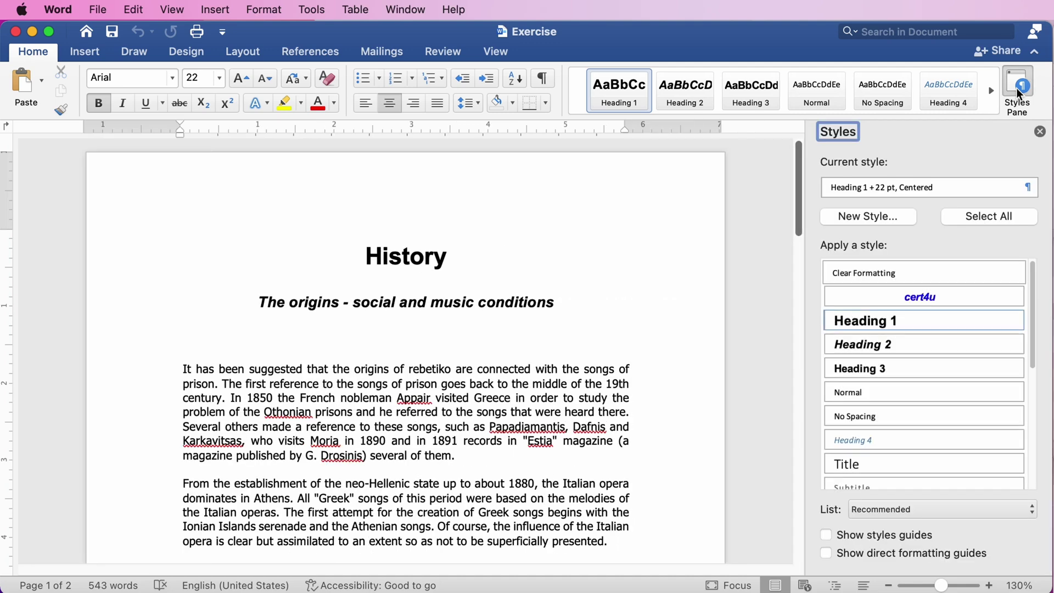
left_click(1015, 297)
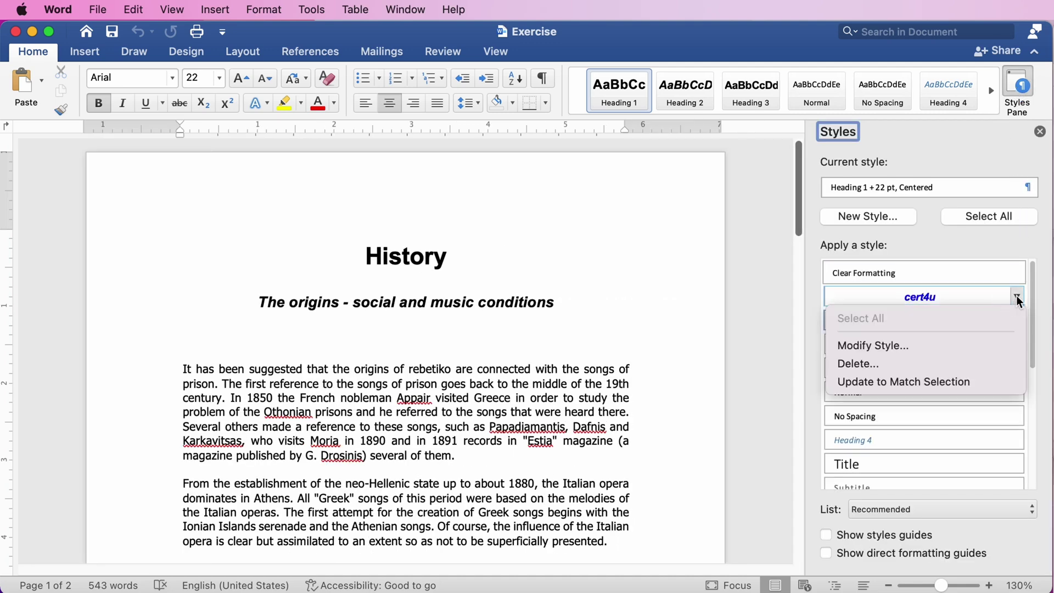
left_click(886, 344)
left_click_drag(725, 97, 624, 68)
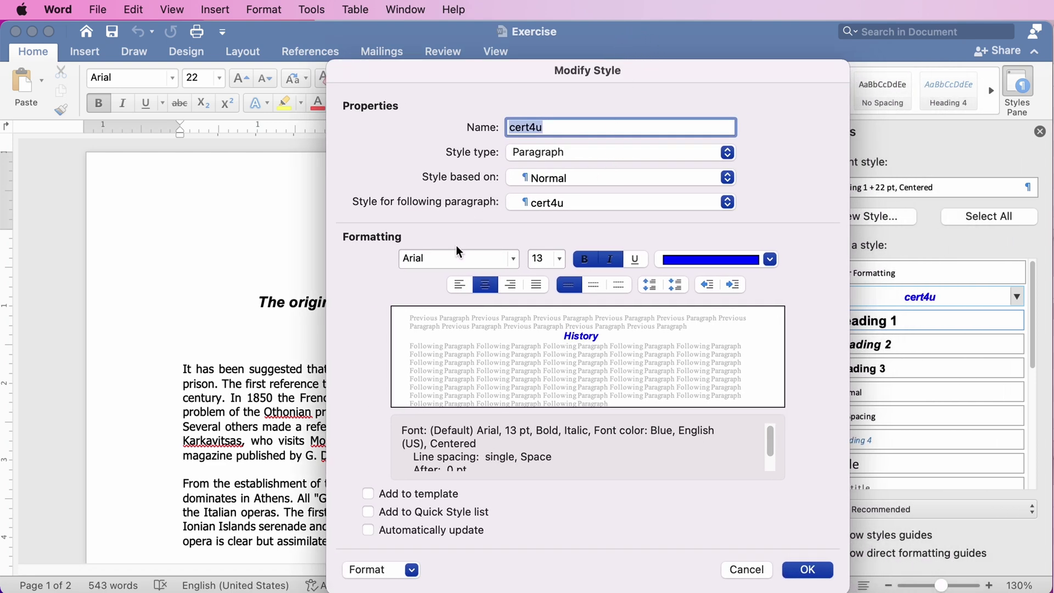
key("Tab")
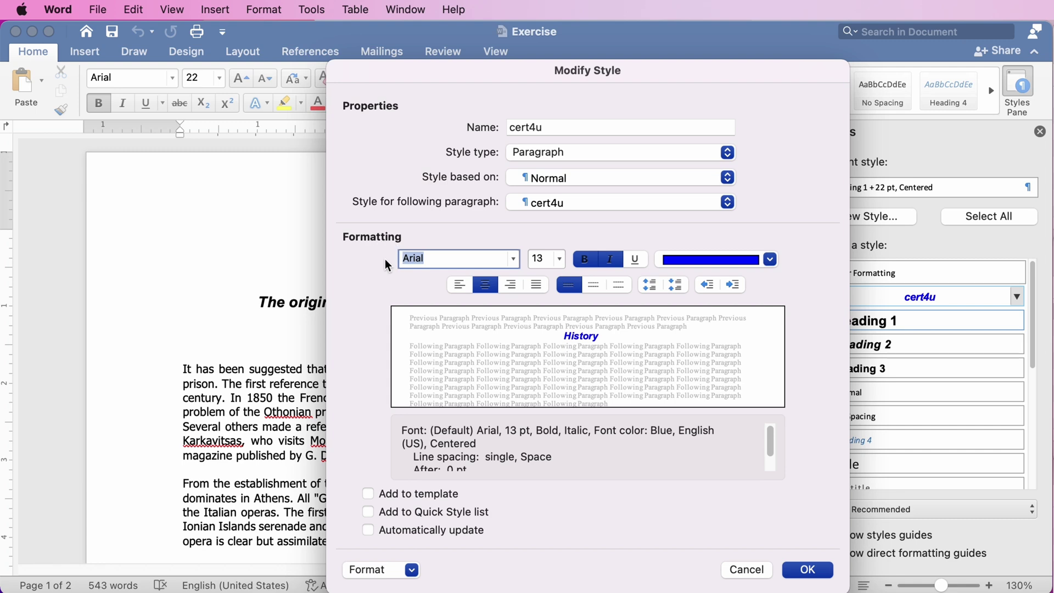
type("Tahoma")
left_click(536, 285)
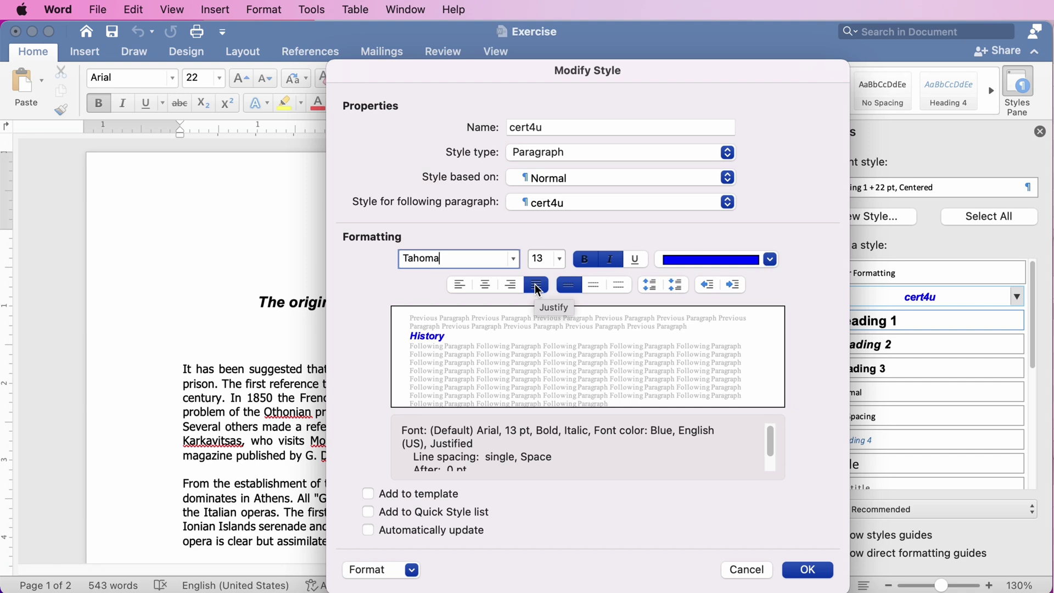
left_click(412, 570)
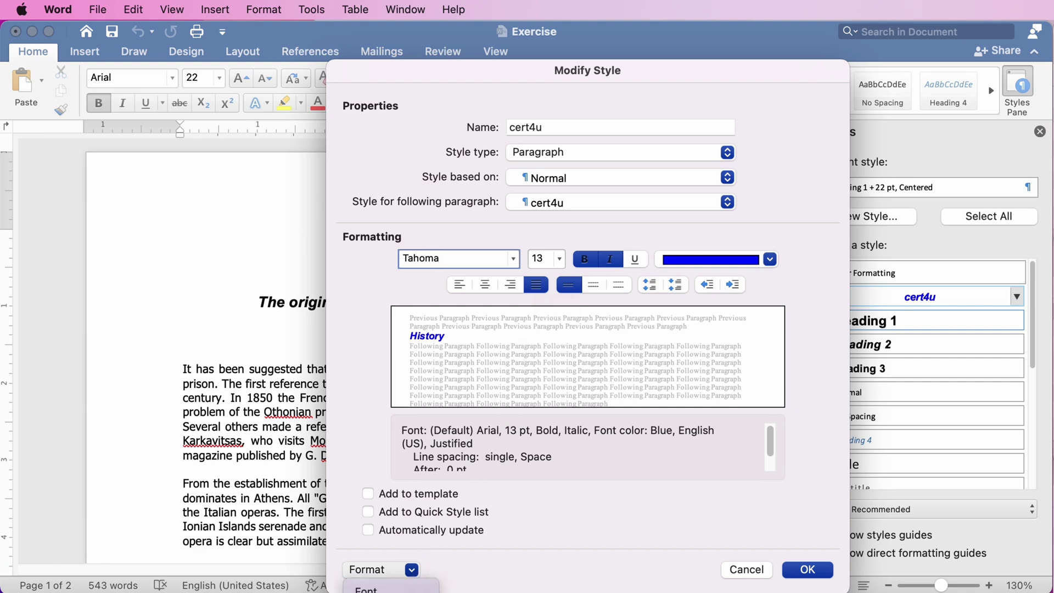
- Add a 1 pt black box border to the cert4u style and confirm the modified style
key("Down")
key("Down")
key("Down")
key("Down")
key("Return")
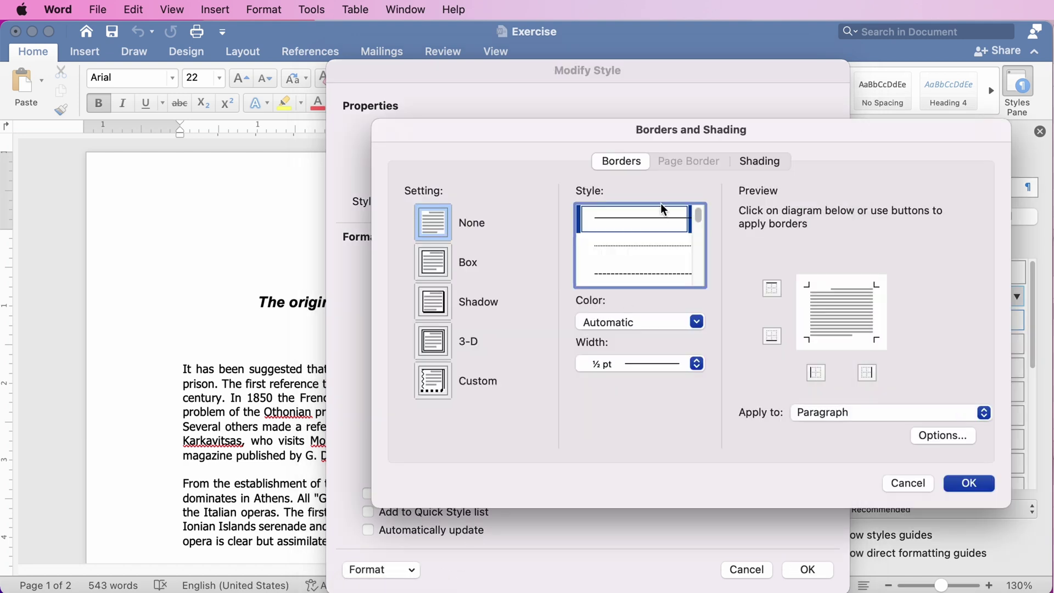
left_click(697, 363)
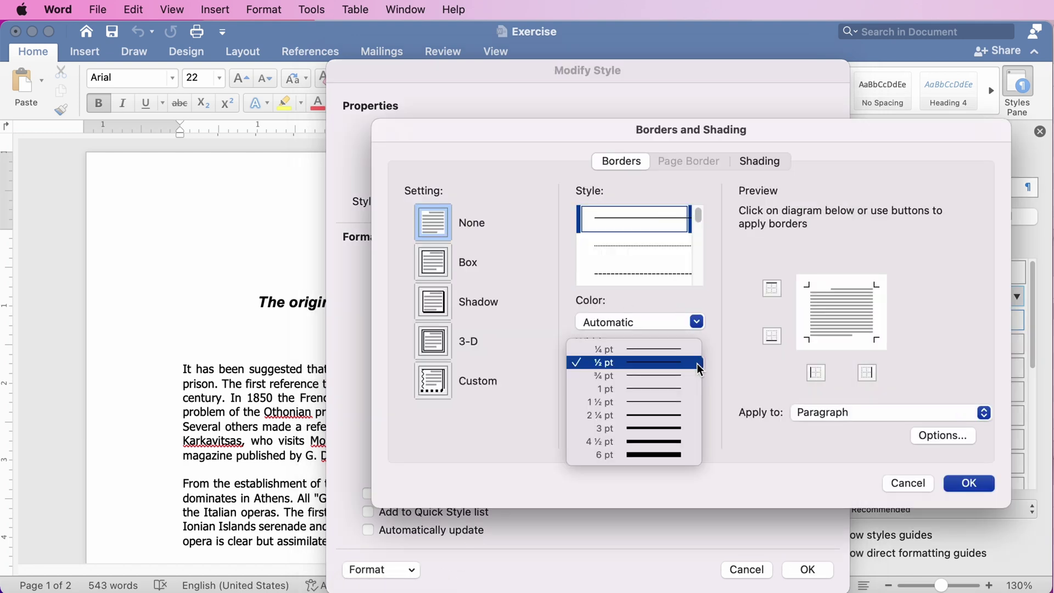
left_click(655, 392)
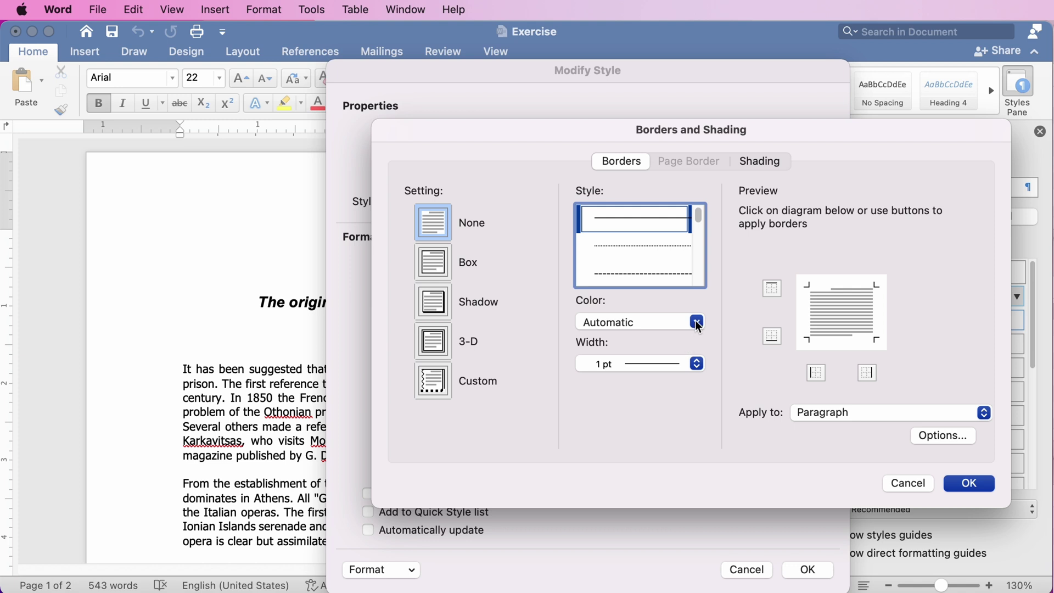
left_click(697, 322)
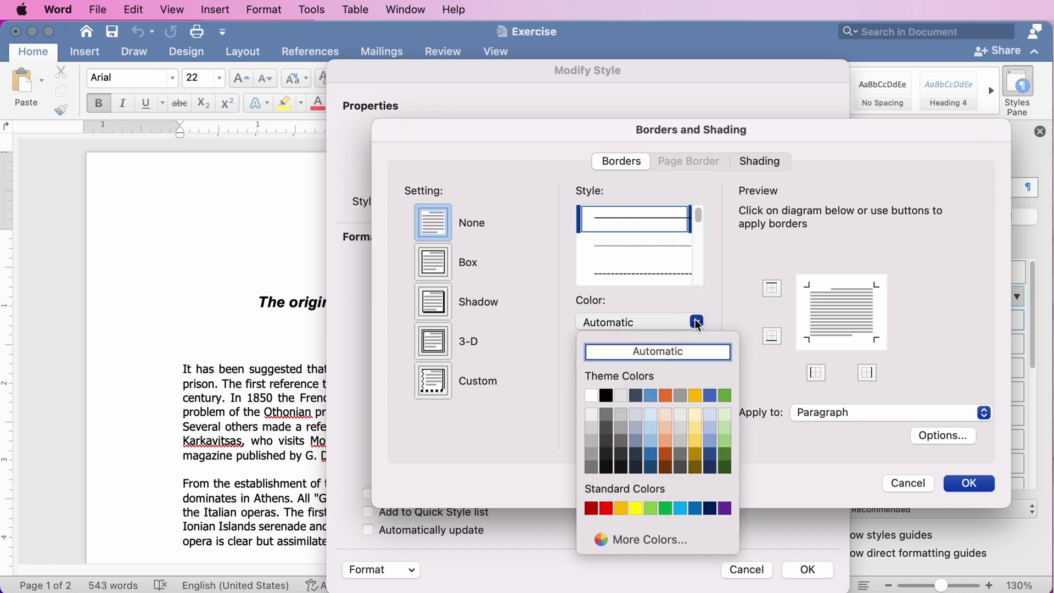
left_click(607, 396)
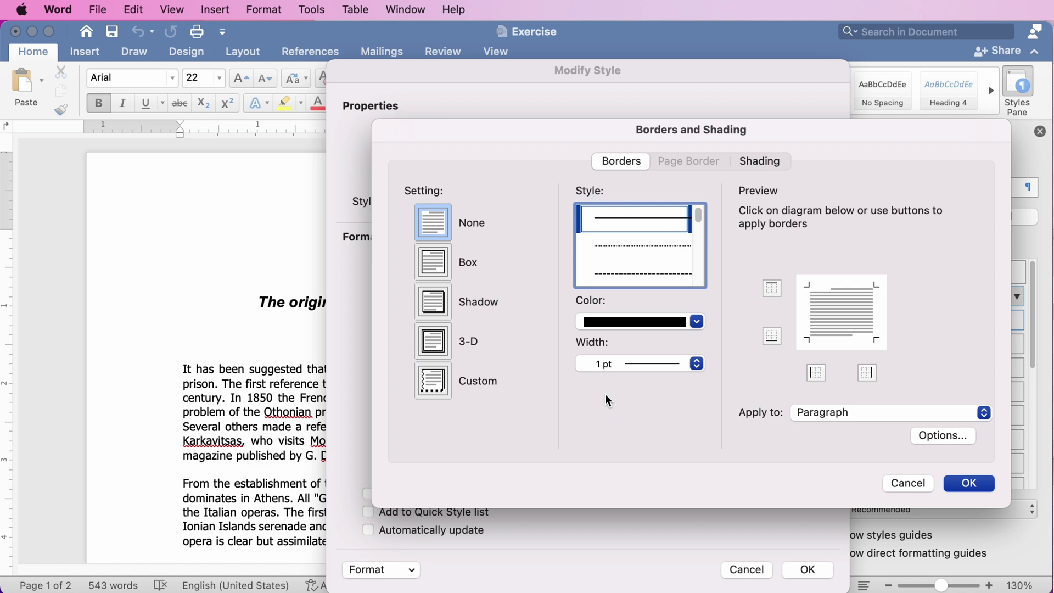
left_click(437, 266)
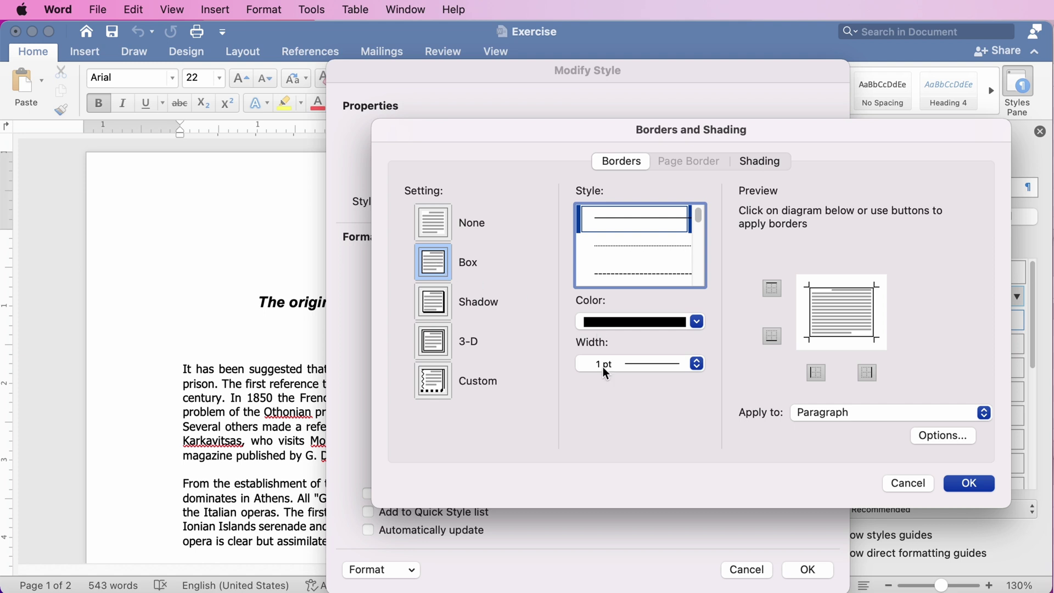
left_click(971, 483)
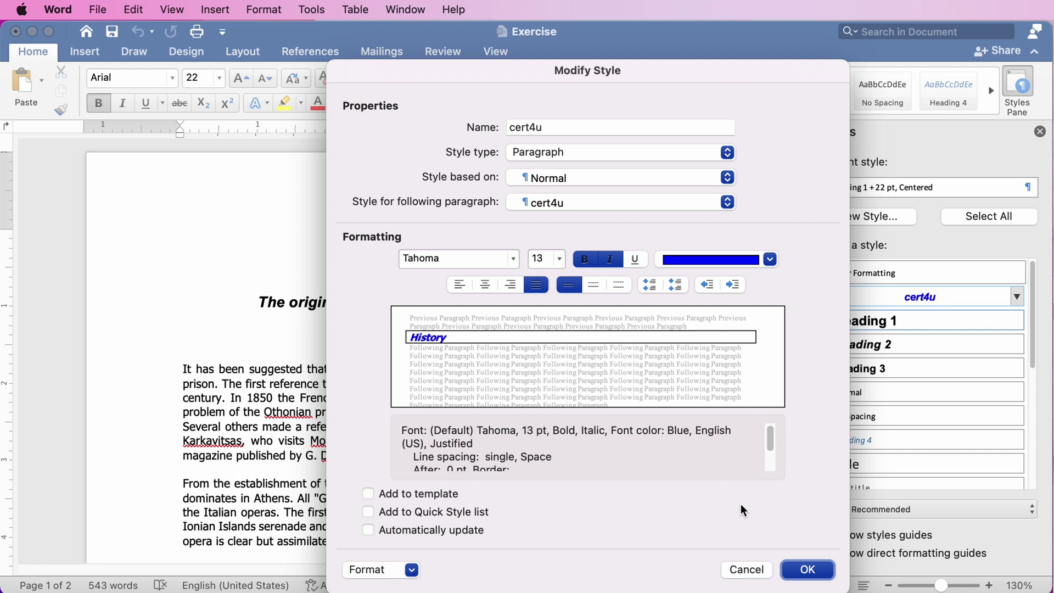
left_click(805, 569)
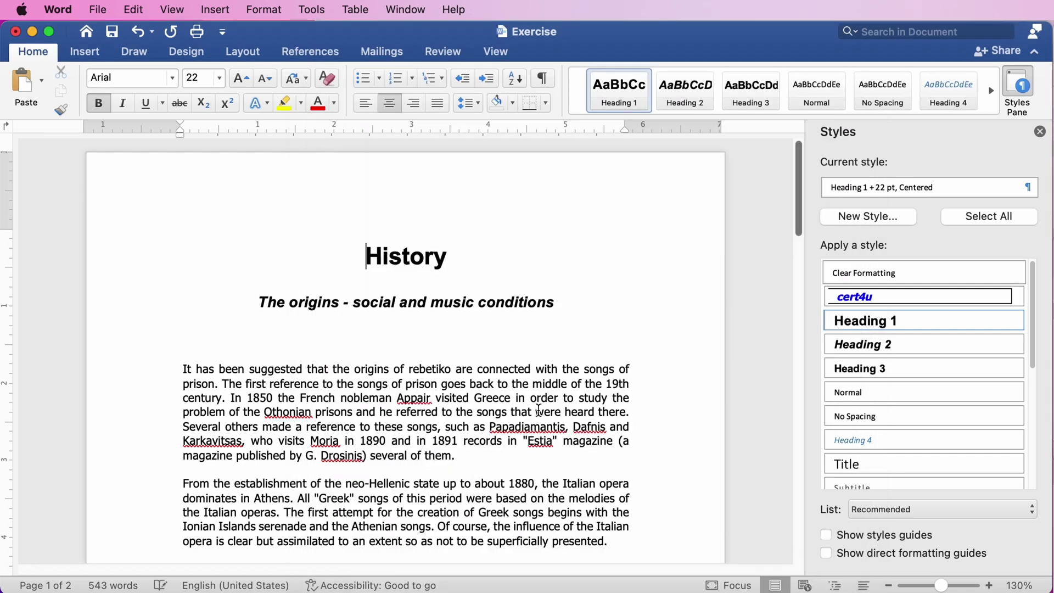
- Restyle the 'In 1871' paragraph with the boxed Tahoma cert4u style and save
scroll(539, 410, "down", 1)
scroll(538, 410, "down", 5)
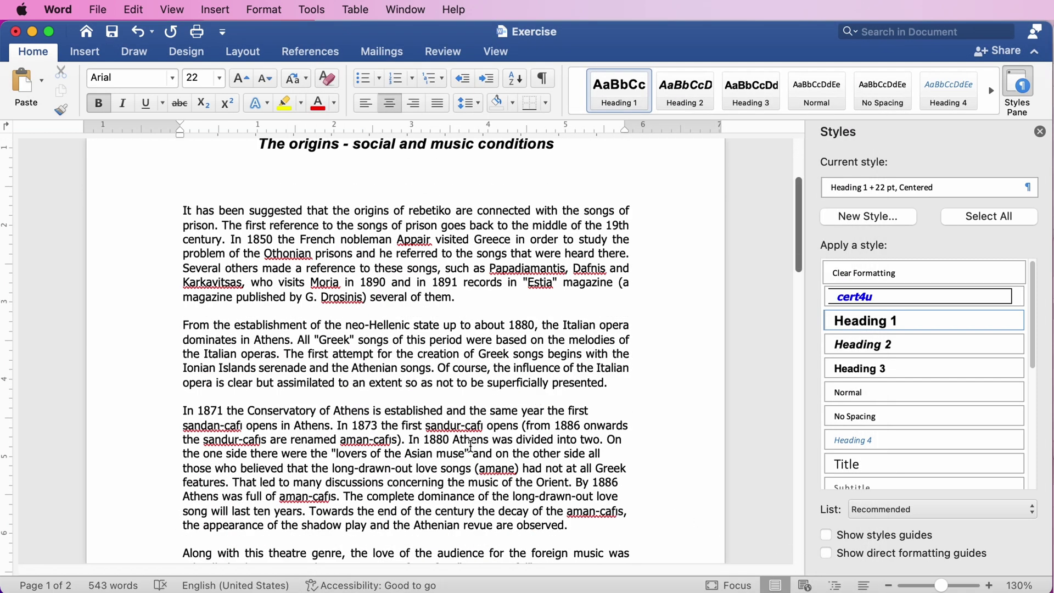
left_click(322, 449)
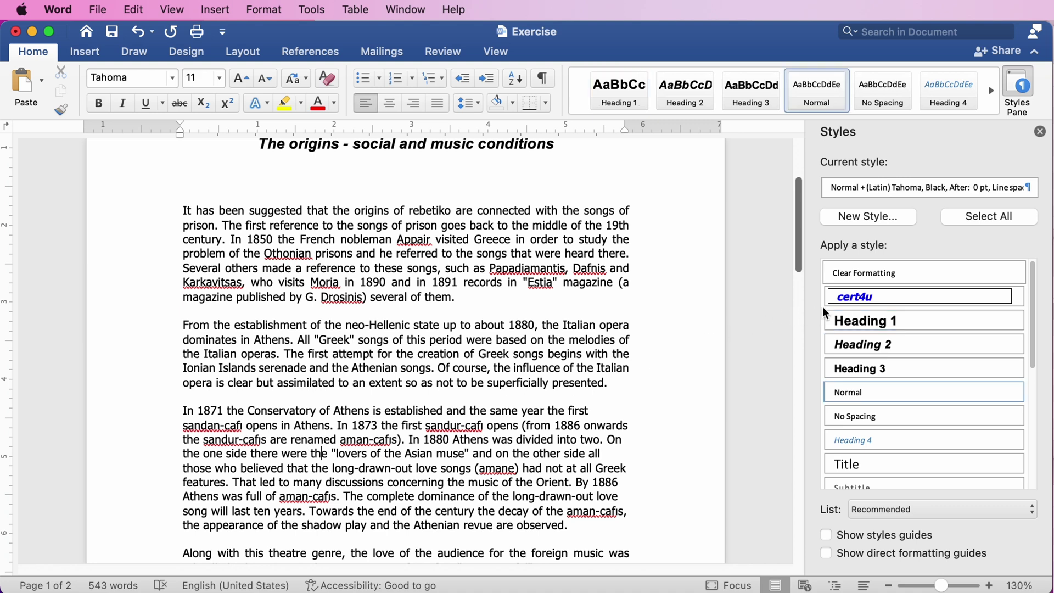
left_click(851, 296)
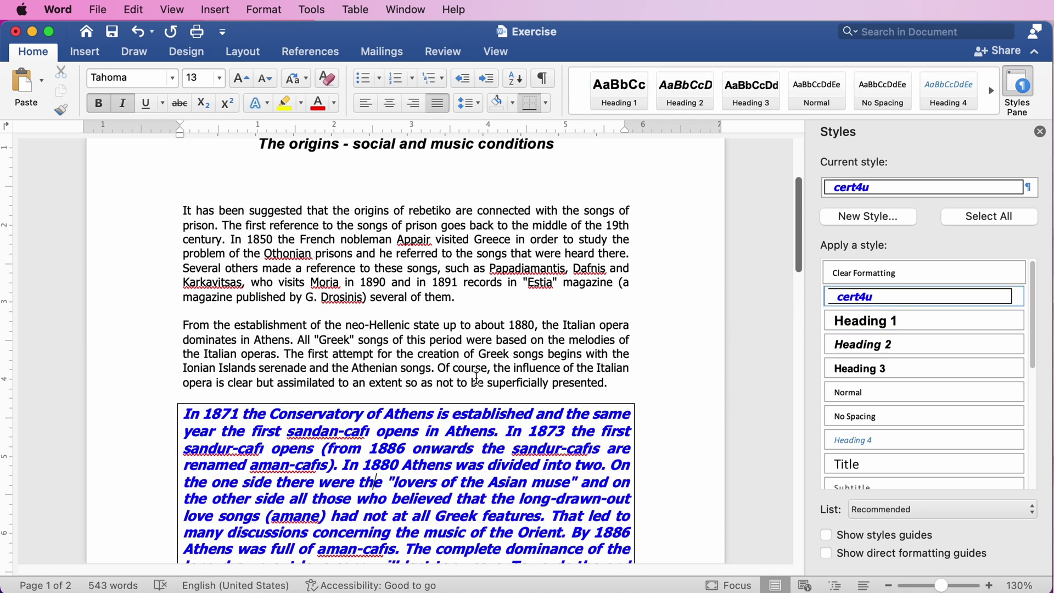
scroll(475, 378, "down", 2)
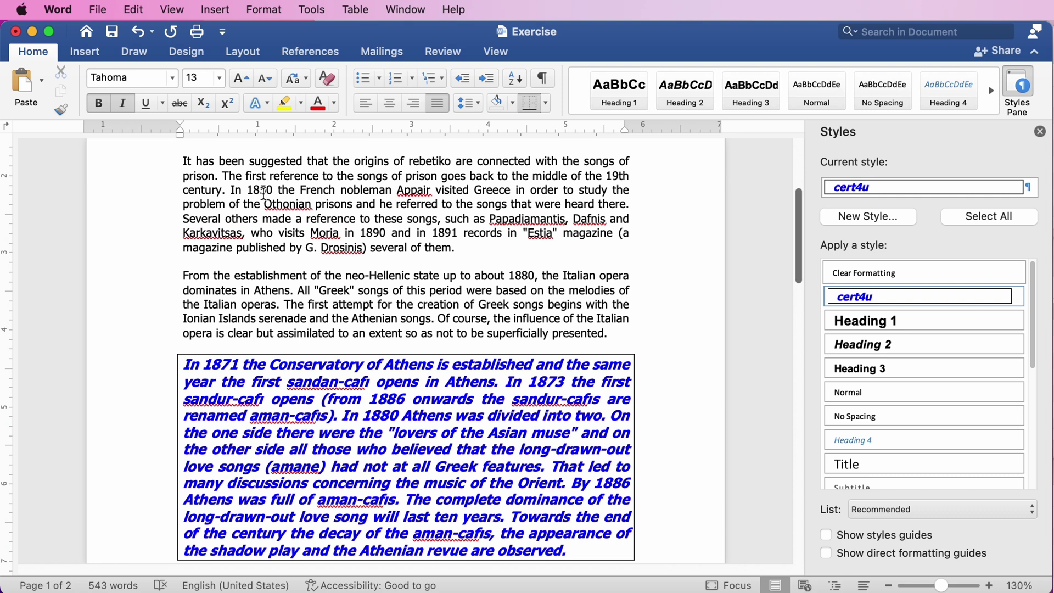
left_click(112, 33)
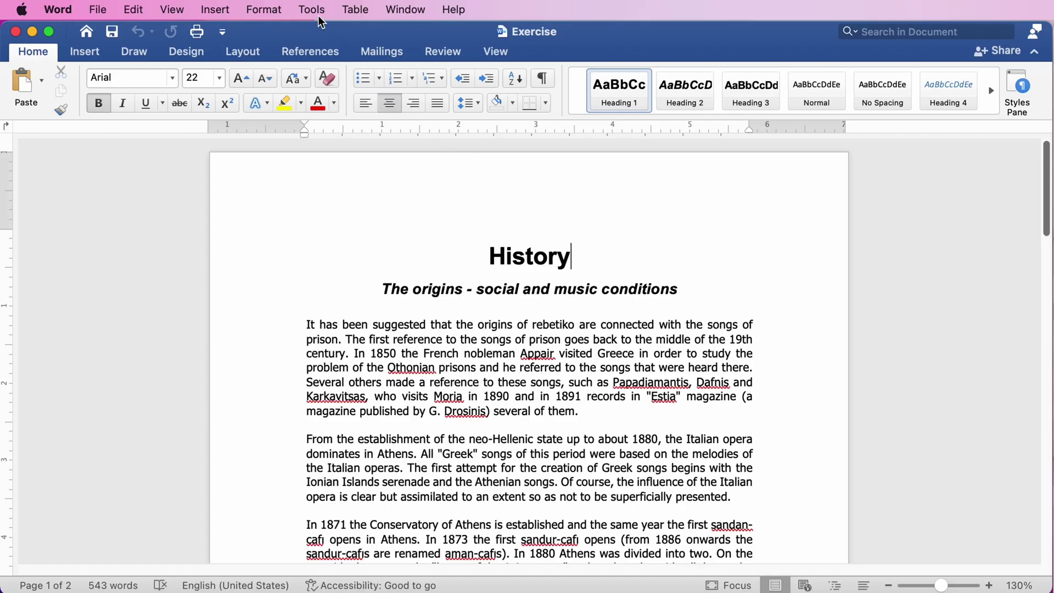
- Open the Organizer from Templates and Add-ins, listing Exercise.docx and Normal.dotm styles side by side
left_click(315, 11)
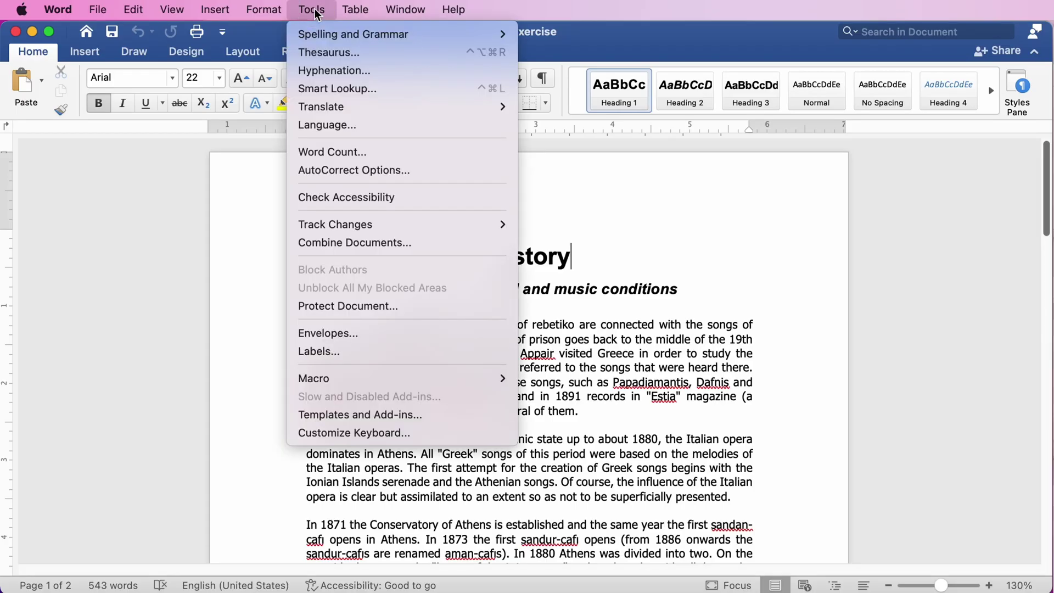
left_click(354, 415)
left_click_drag(611, 96, 594, 69)
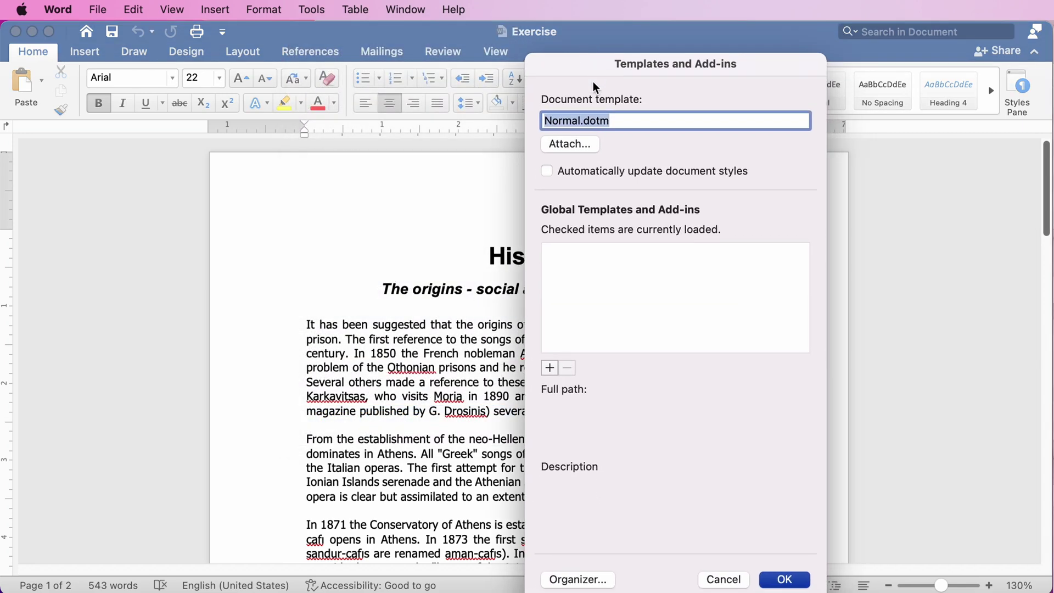
left_click(573, 579)
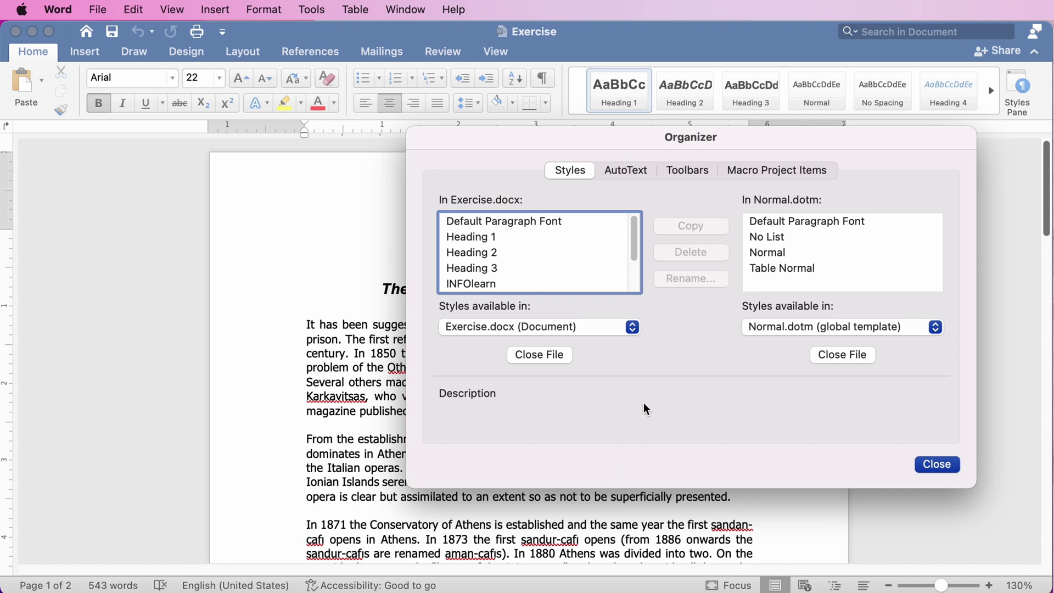
- In the Organizer, close Normal.dotm and open mytemplate.dotx from the TEST4U folder instead
left_click(497, 284)
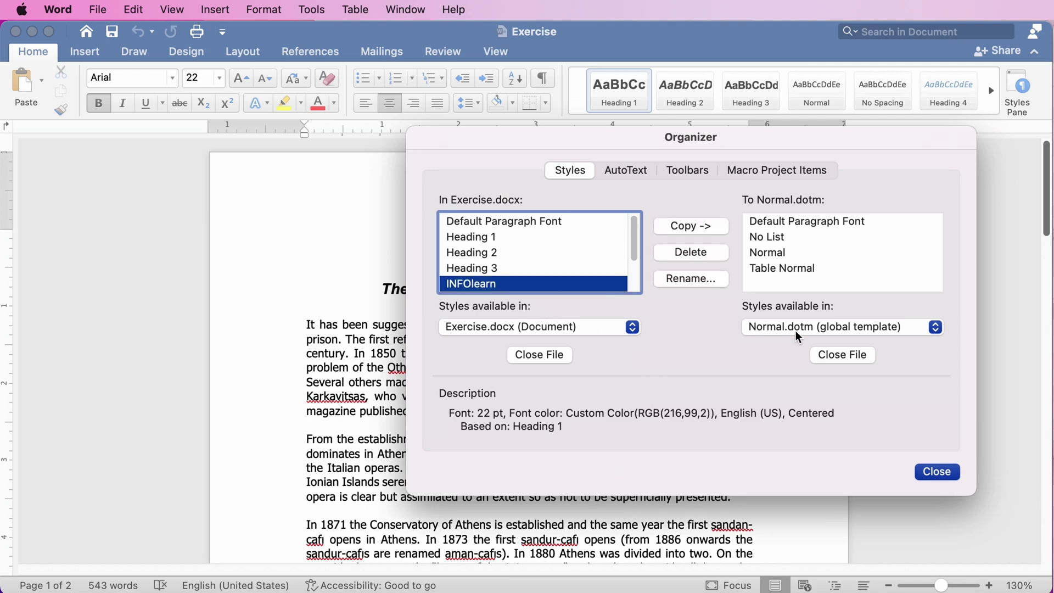
left_click(859, 357)
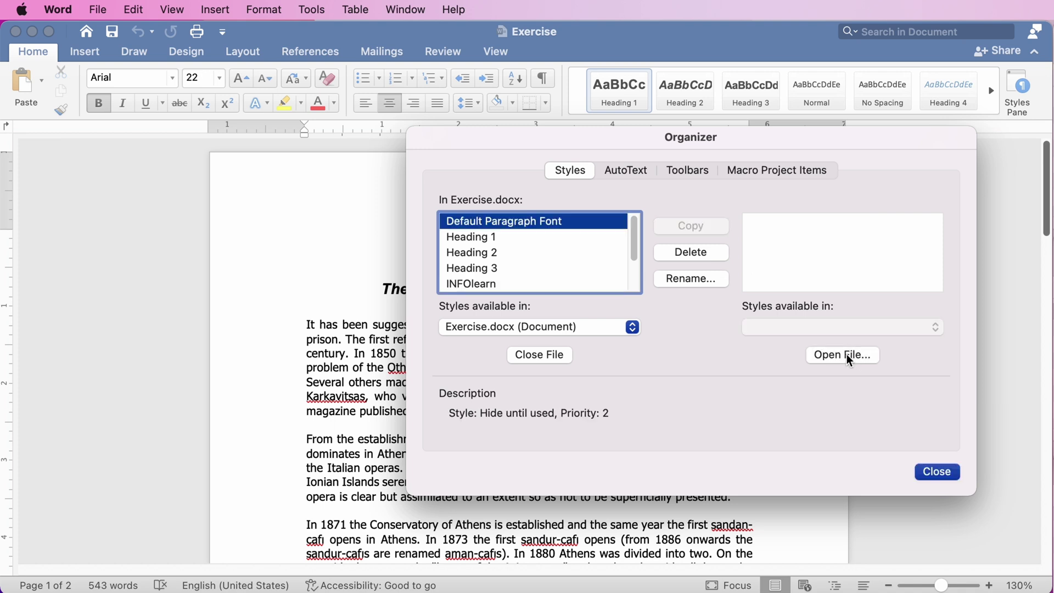
left_click(846, 354)
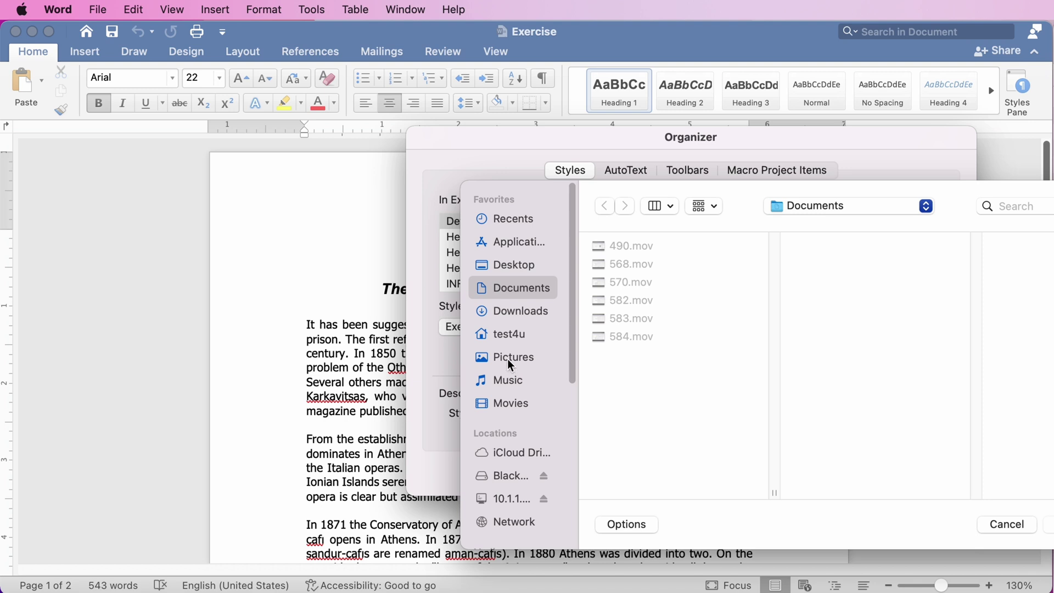
left_click(502, 337)
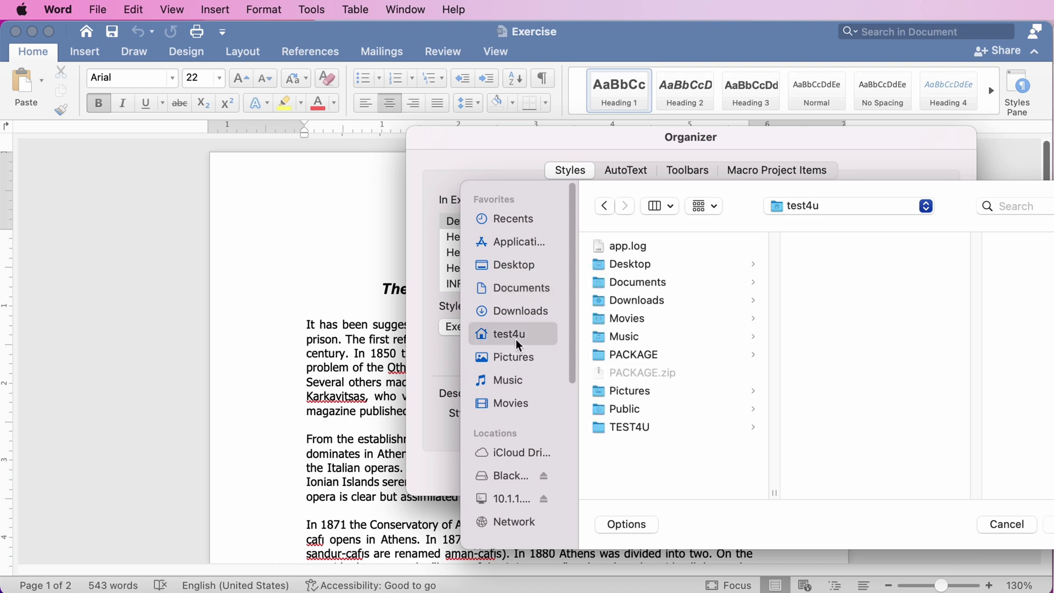
left_click(629, 428)
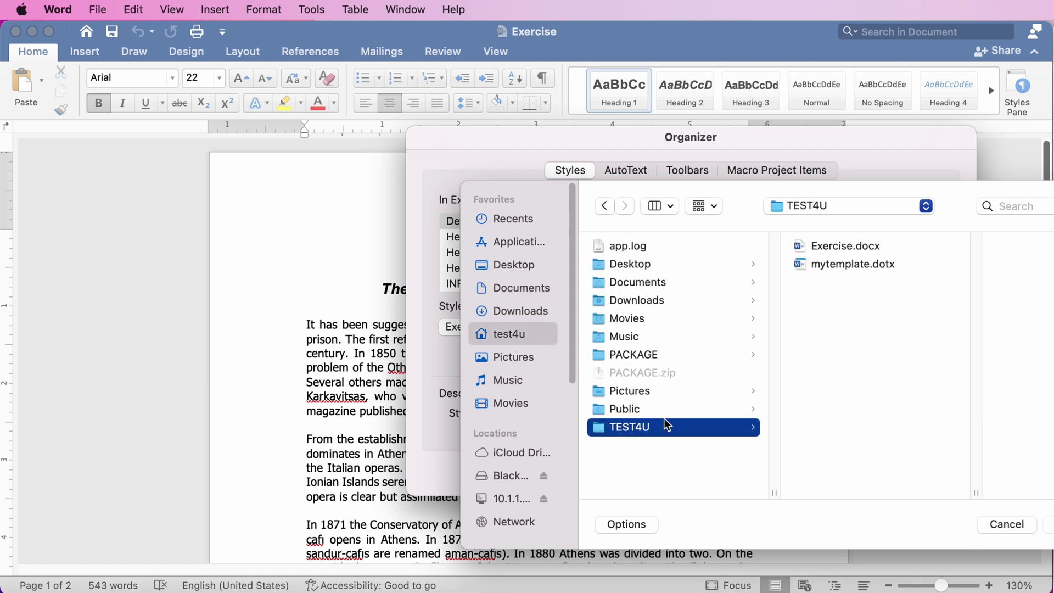
double_click(848, 265)
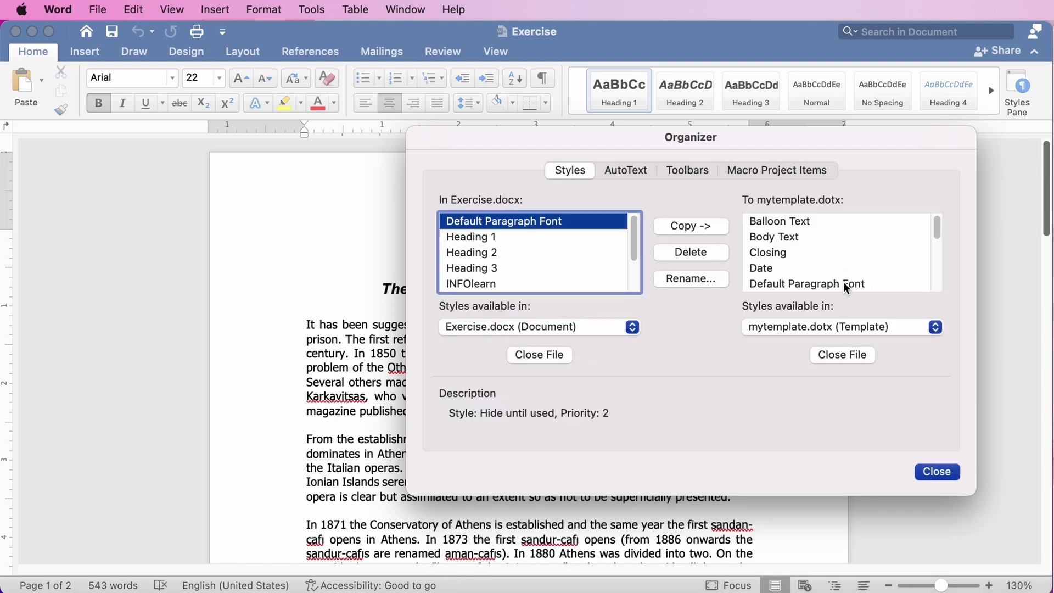
- Copy the INFOlearn style into mytemplate.dotx, close the Organizer and save the template changes
left_click(468, 285)
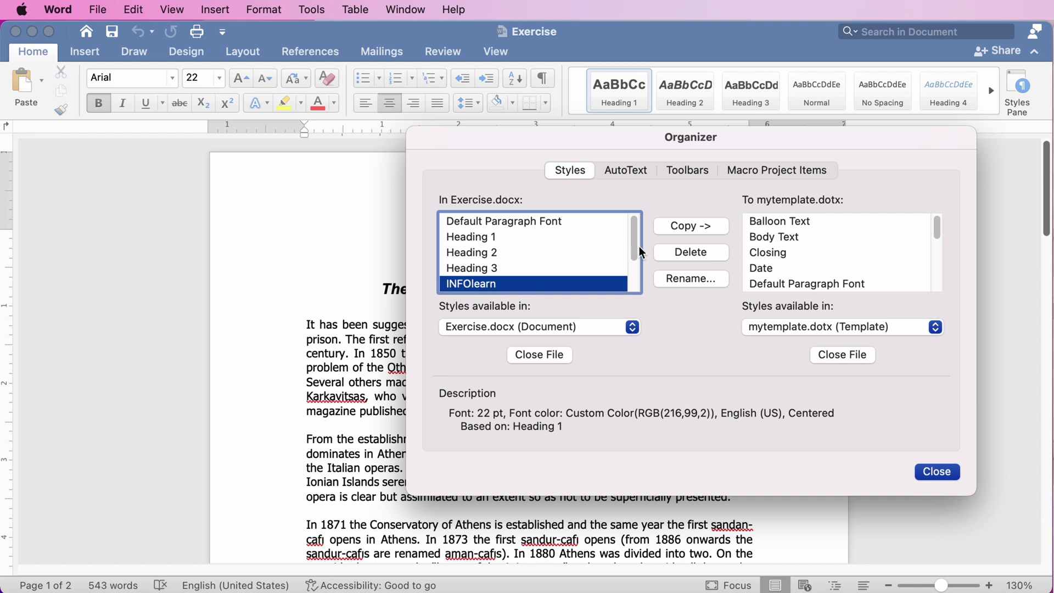
left_click(690, 230)
scroll(937, 230, "down", 4)
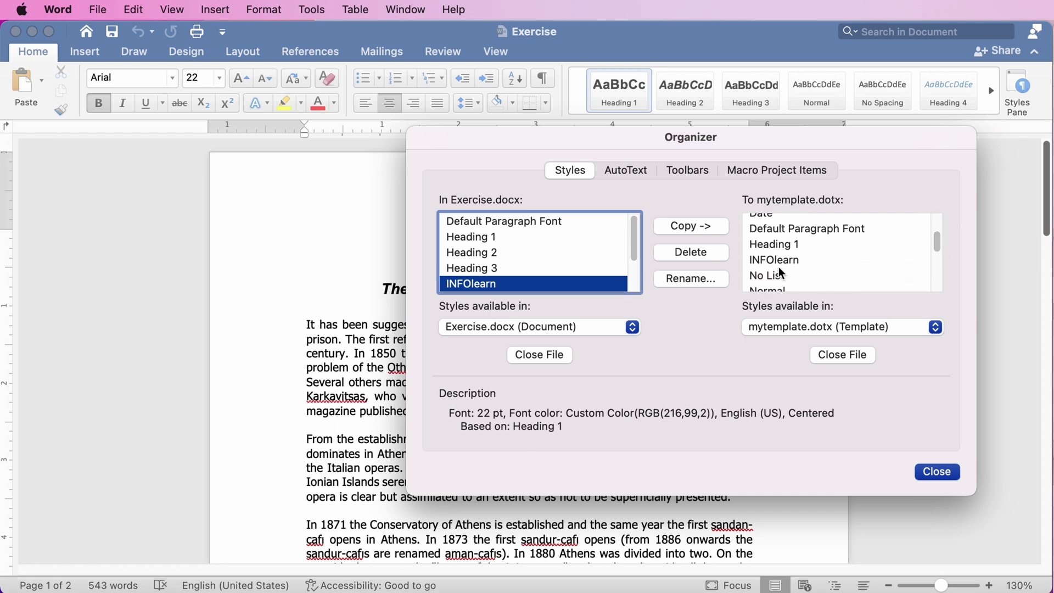
left_click(935, 475)
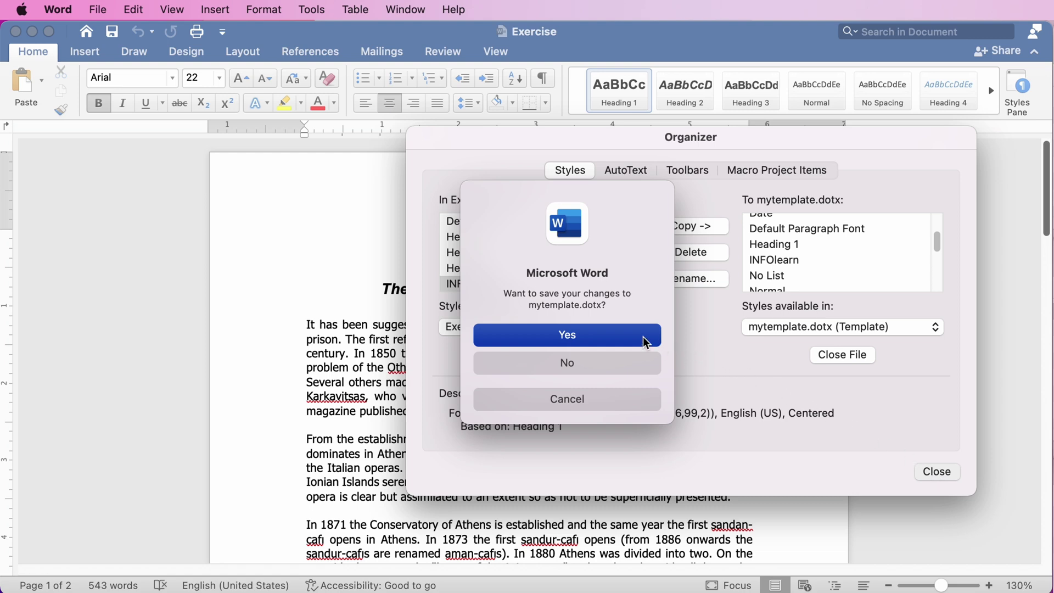
left_click(585, 336)
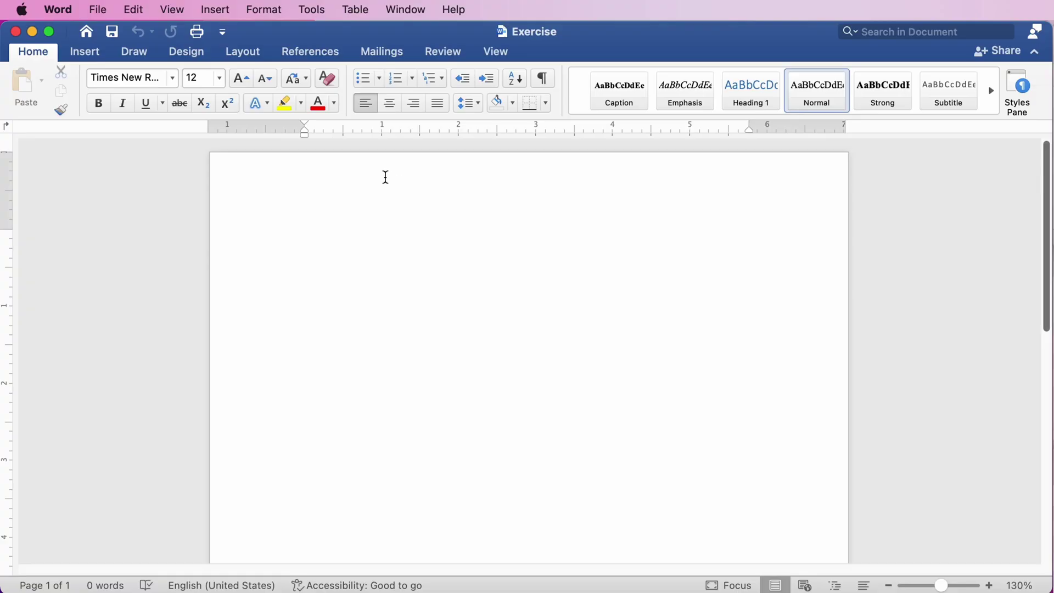
- Embed TEST4U/Exercise.xlsx as an icon object in the document and save it
left_click(92, 54)
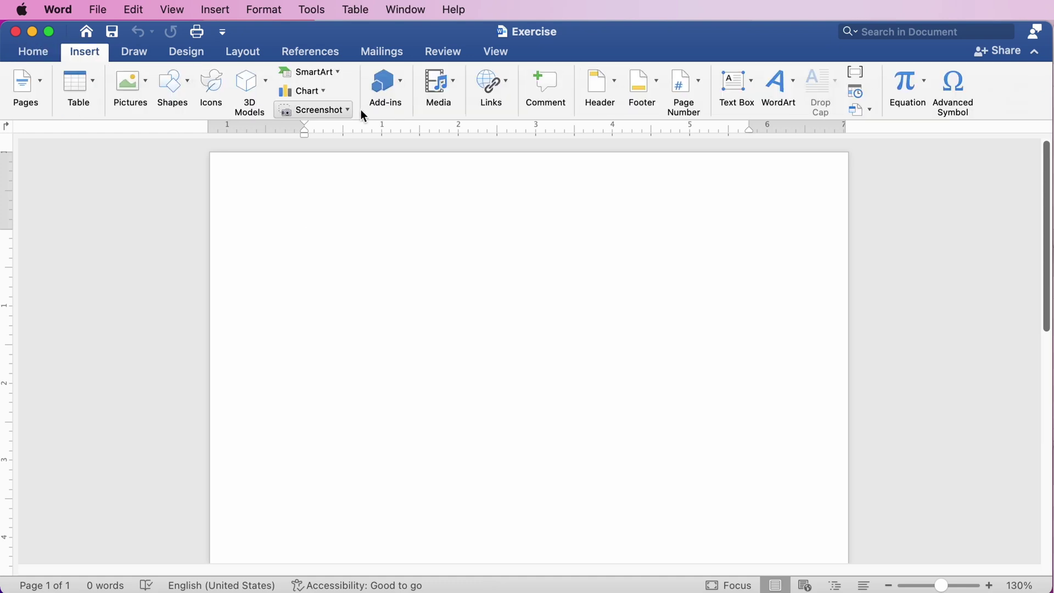
left_click(869, 110)
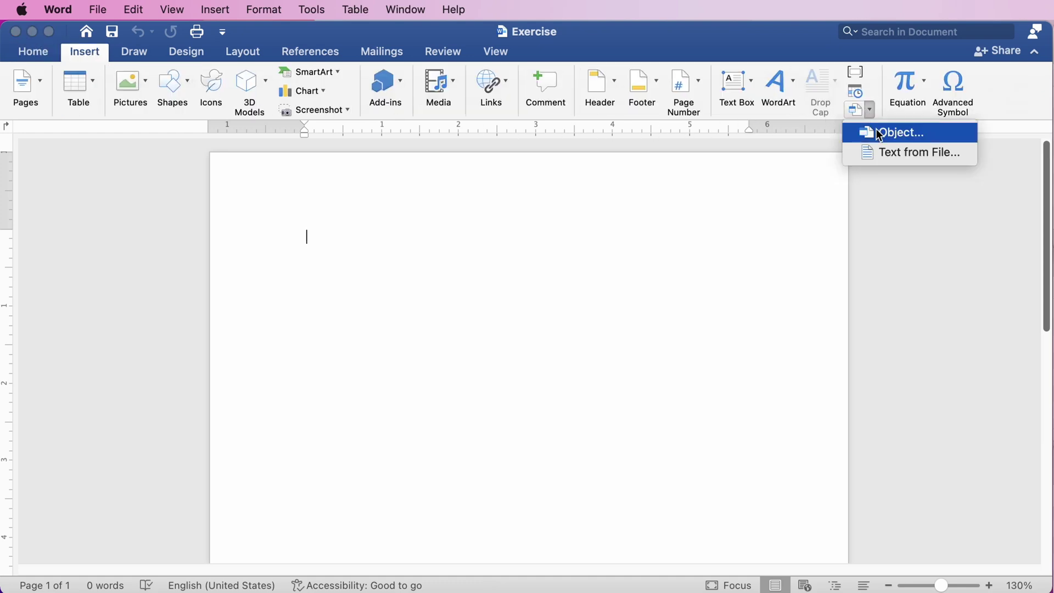
left_click(876, 130)
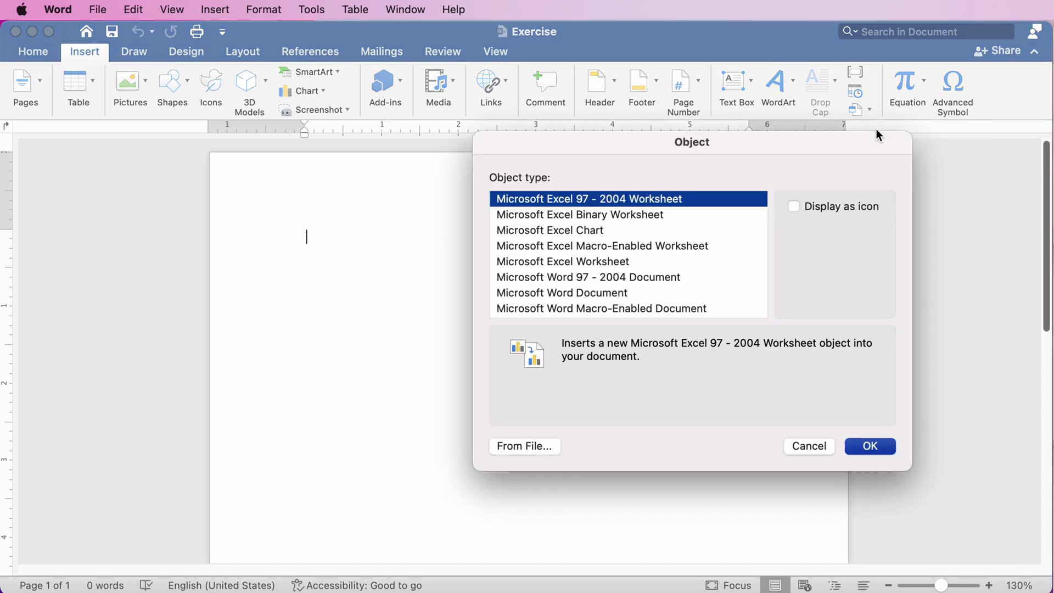
left_click(825, 211)
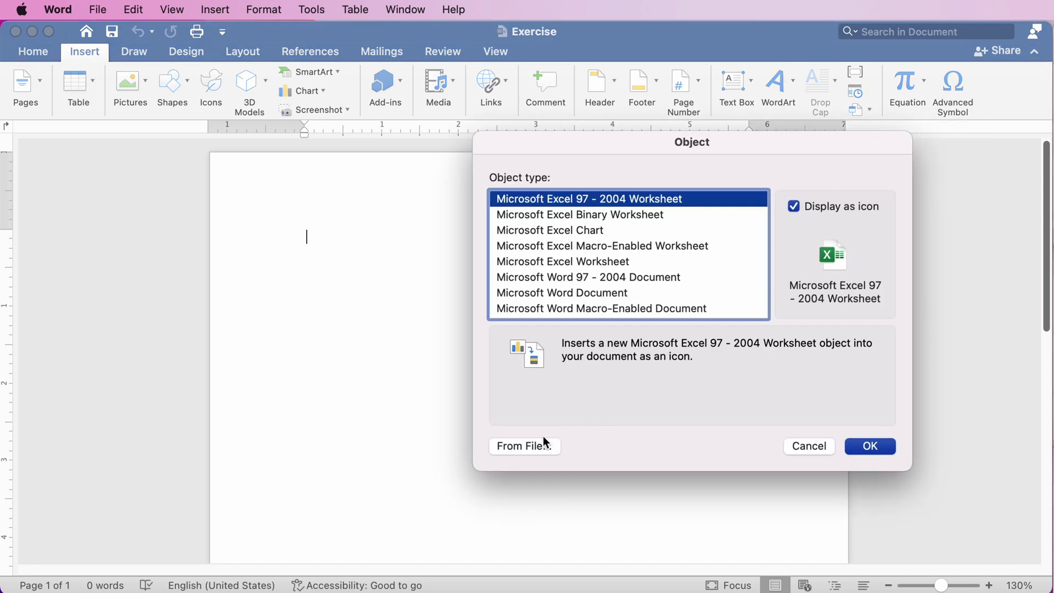
left_click(526, 444)
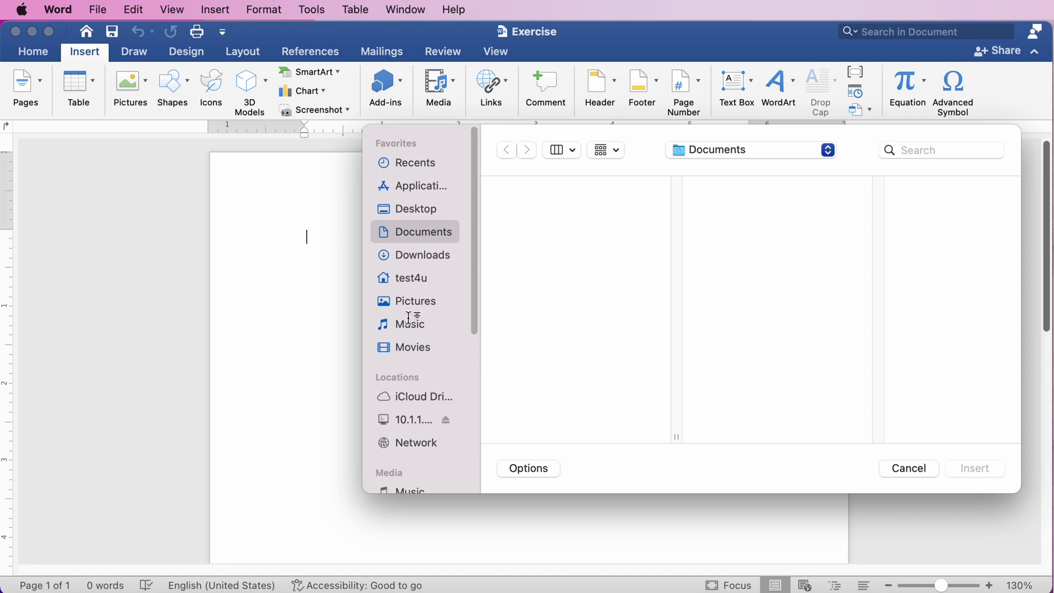
left_click(410, 279)
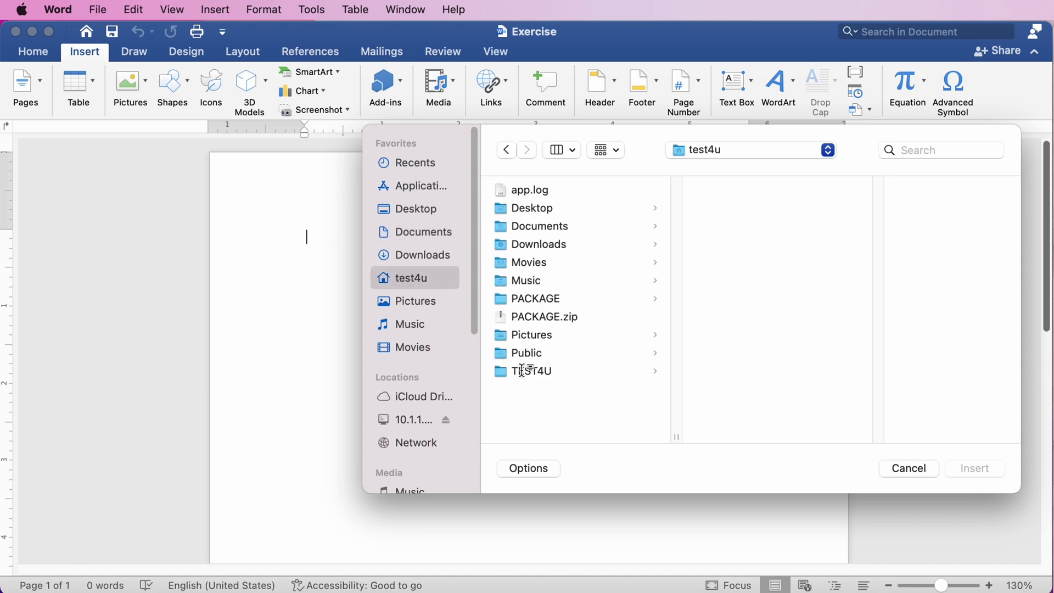
left_click(523, 370)
left_click(763, 210)
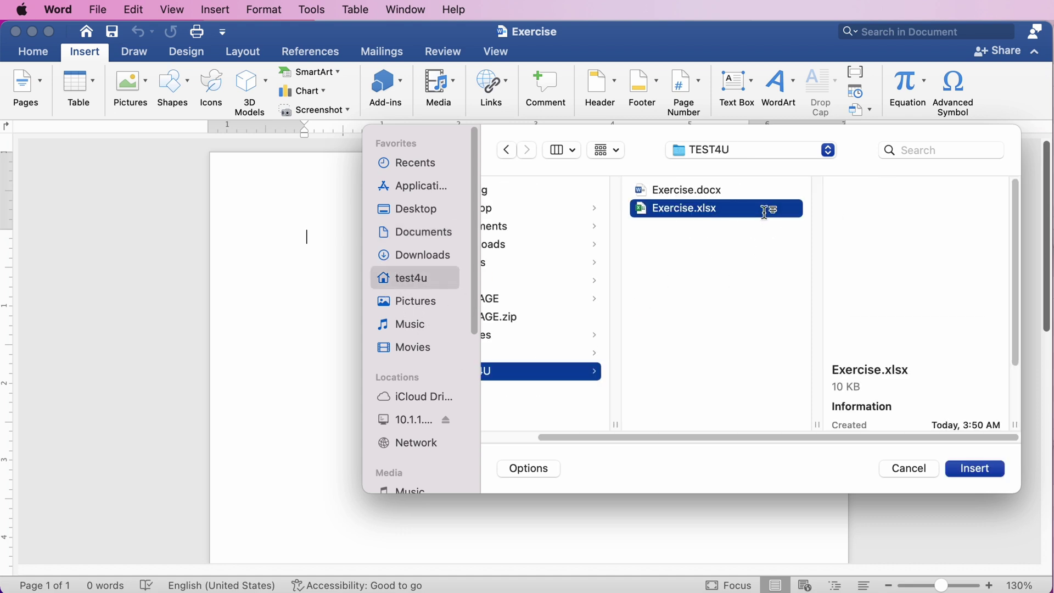
left_click(972, 467)
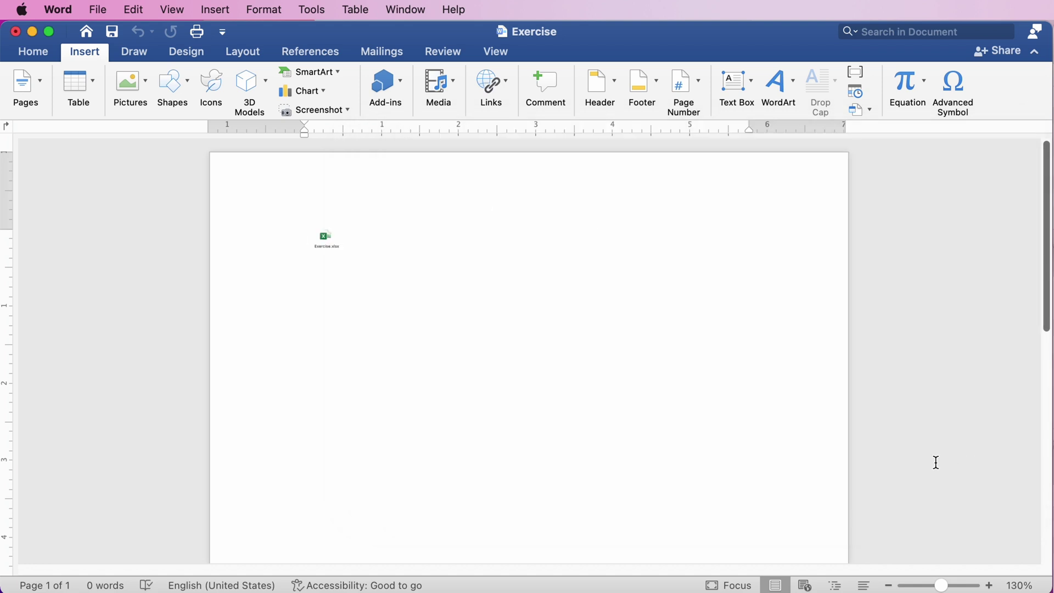
left_click(113, 32)
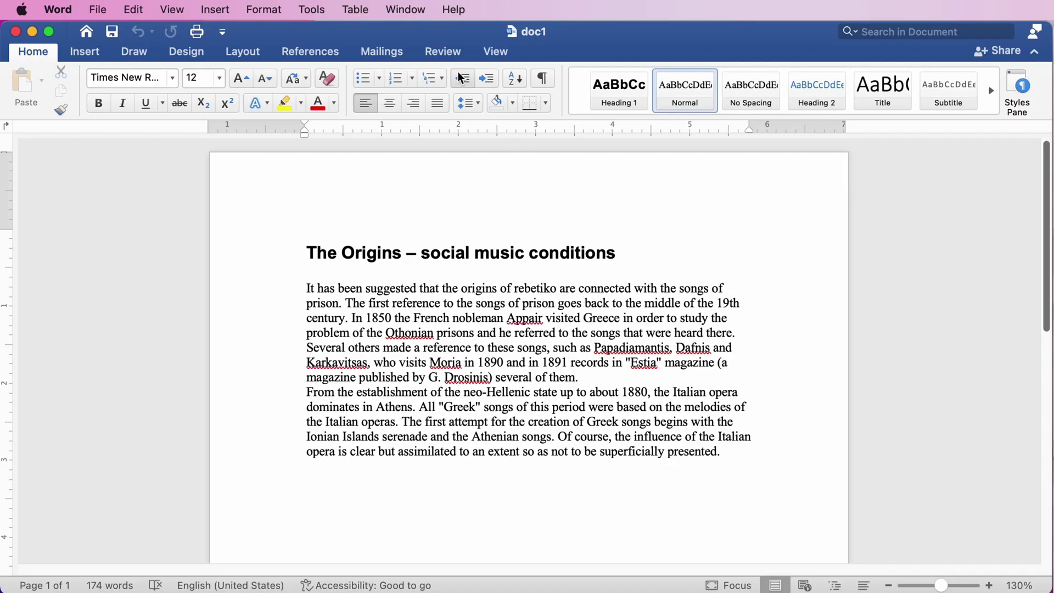
- Start Compare Documents and pick TEST4U/doc1.docx as the original document
left_click(445, 54)
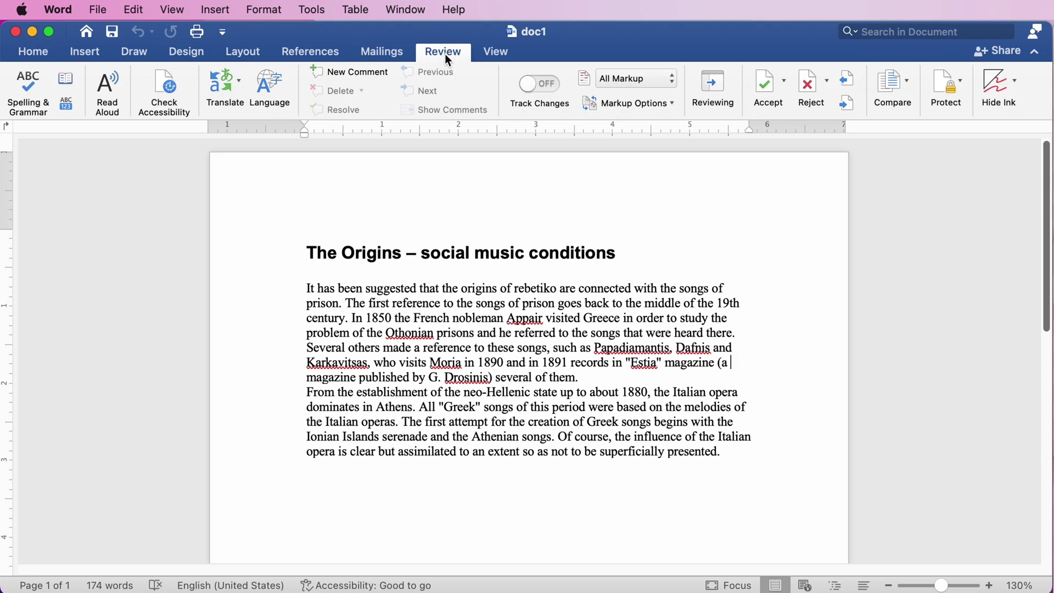
left_click(888, 81)
left_click(912, 110)
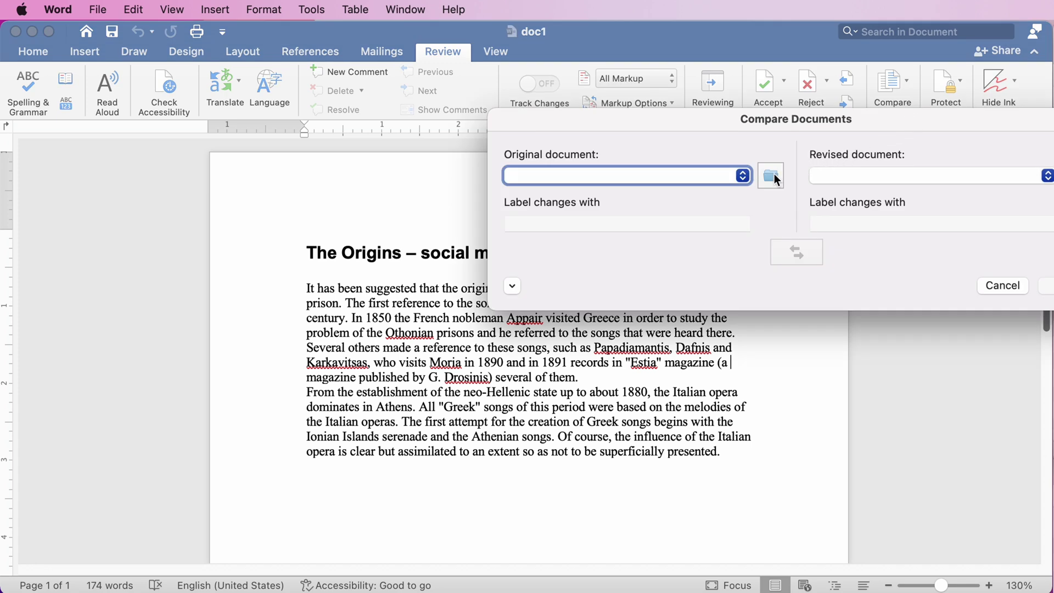
left_click(769, 174)
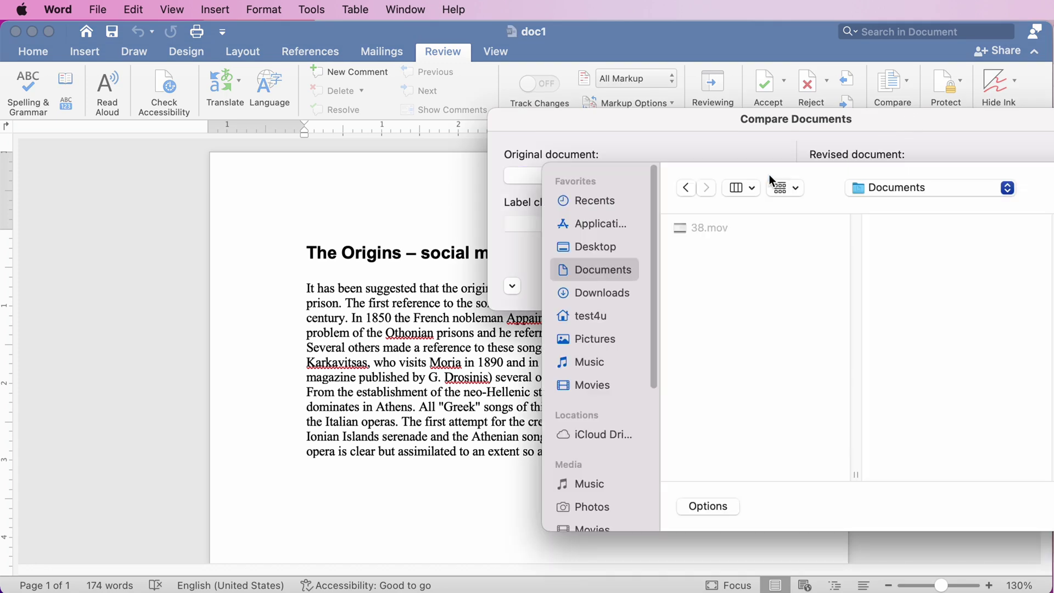
left_click(582, 321)
left_click(706, 411)
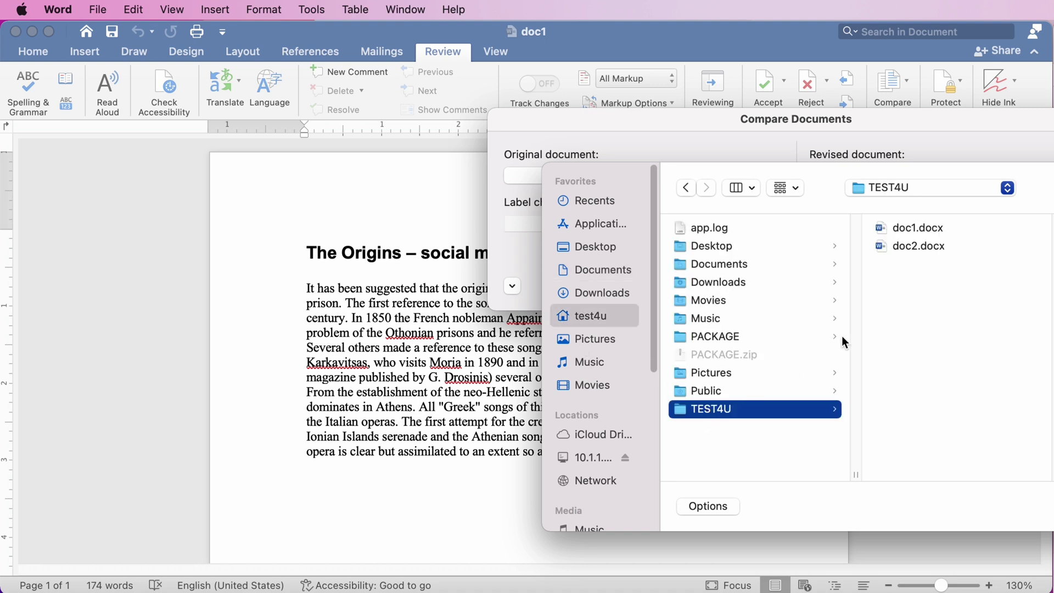
double_click(902, 231)
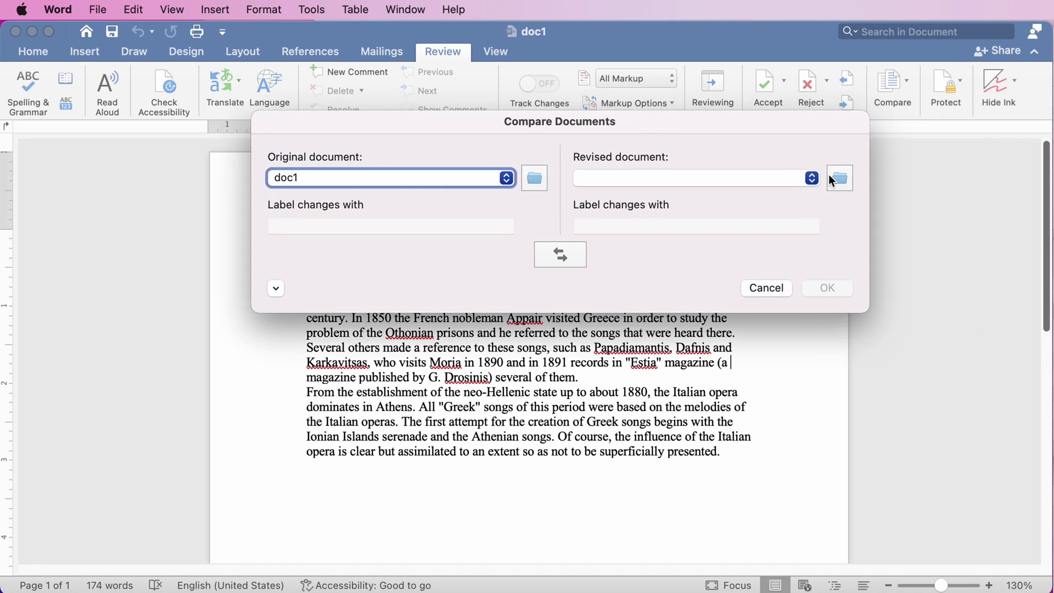
- Choose TEST4U/doc2.docx as the revised document and run the comparison, accepting the tracked-changes prompt
left_click(838, 178)
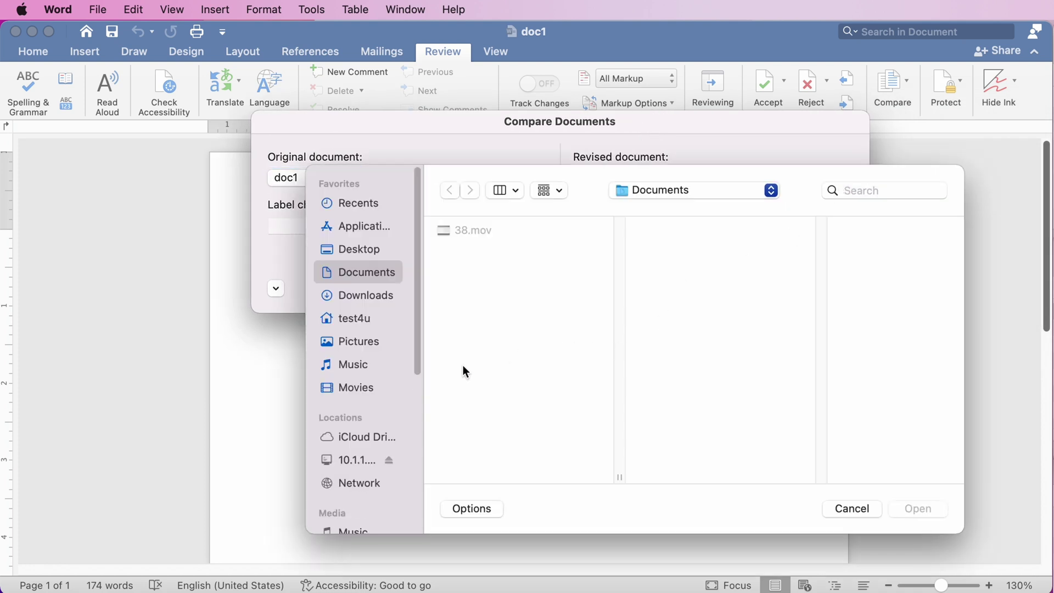
left_click(341, 323)
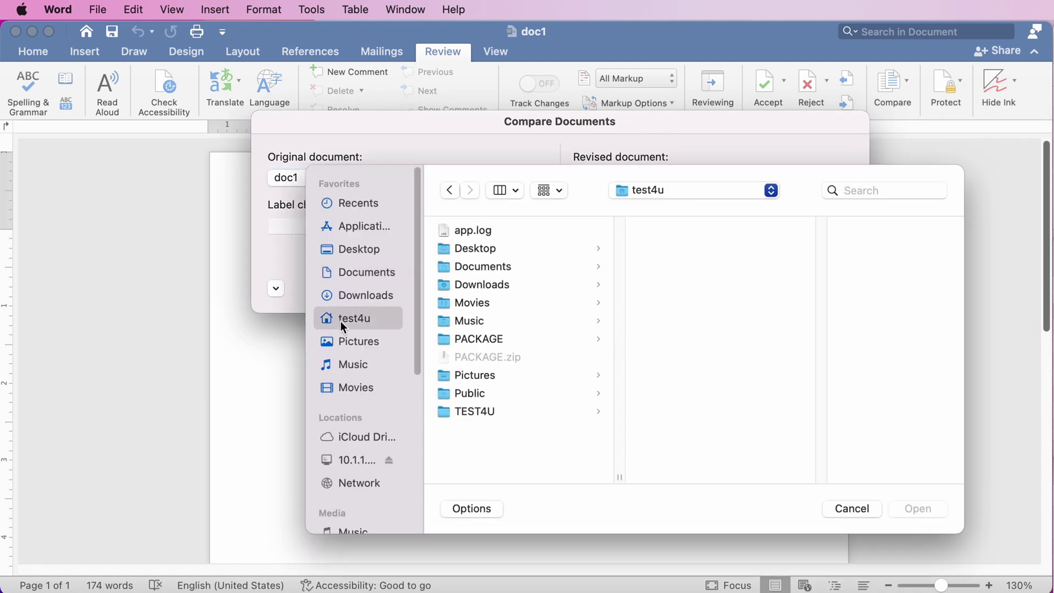
left_click(471, 418)
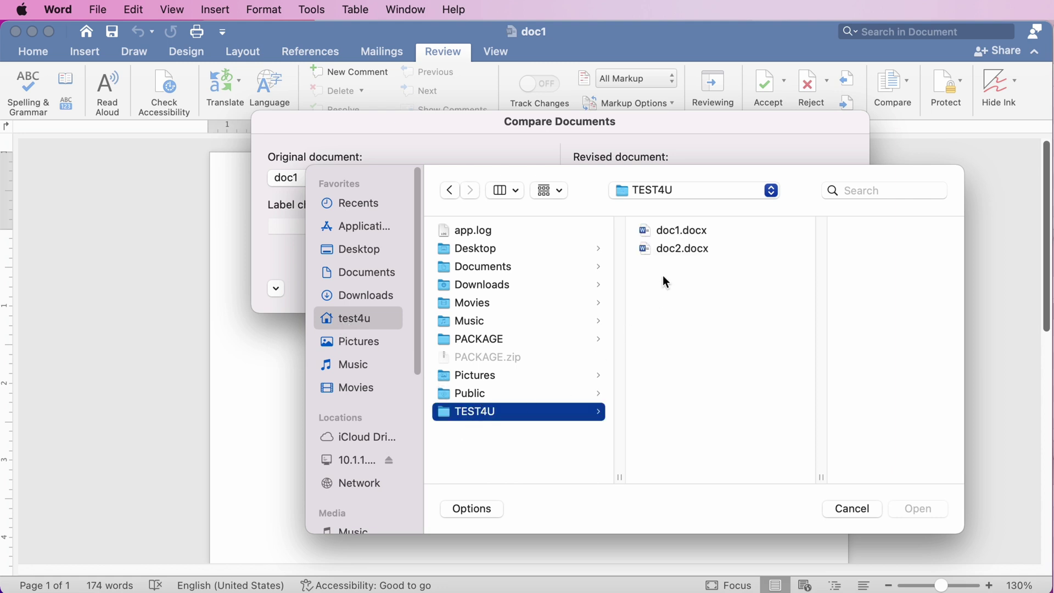
double_click(681, 249)
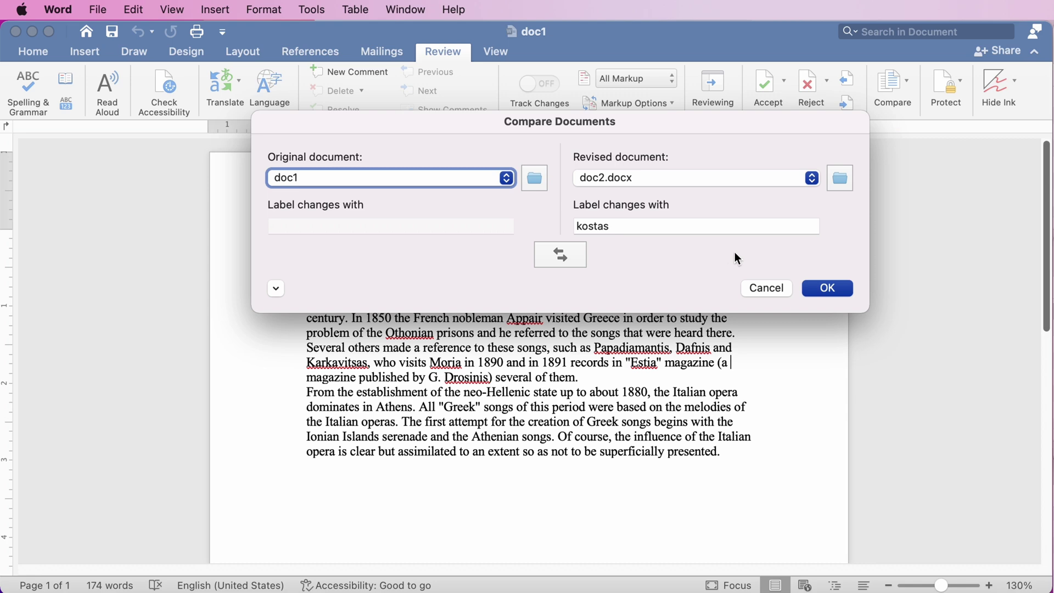
left_click(829, 290)
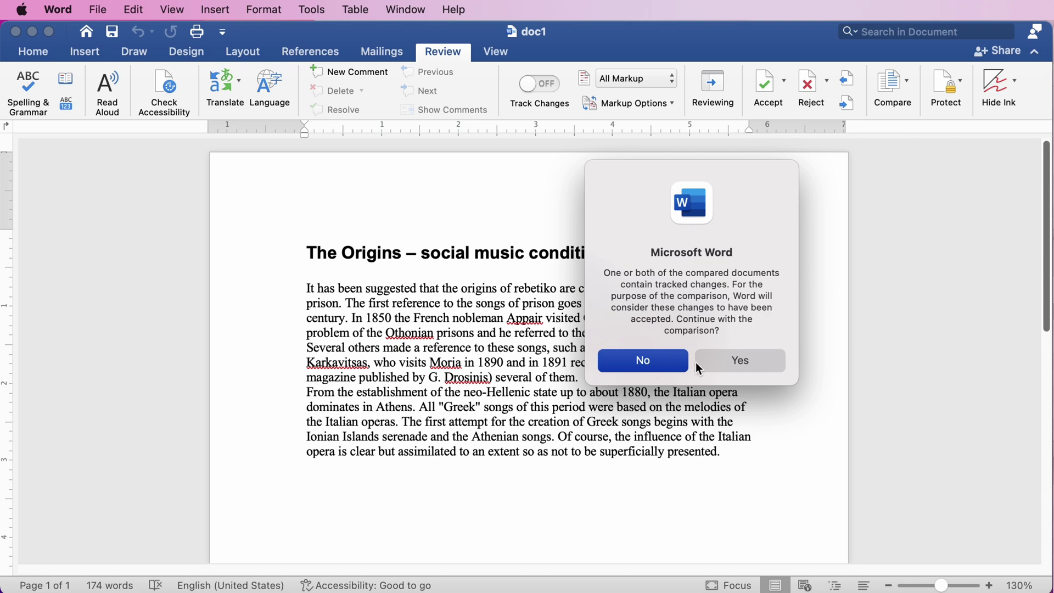
left_click(723, 366)
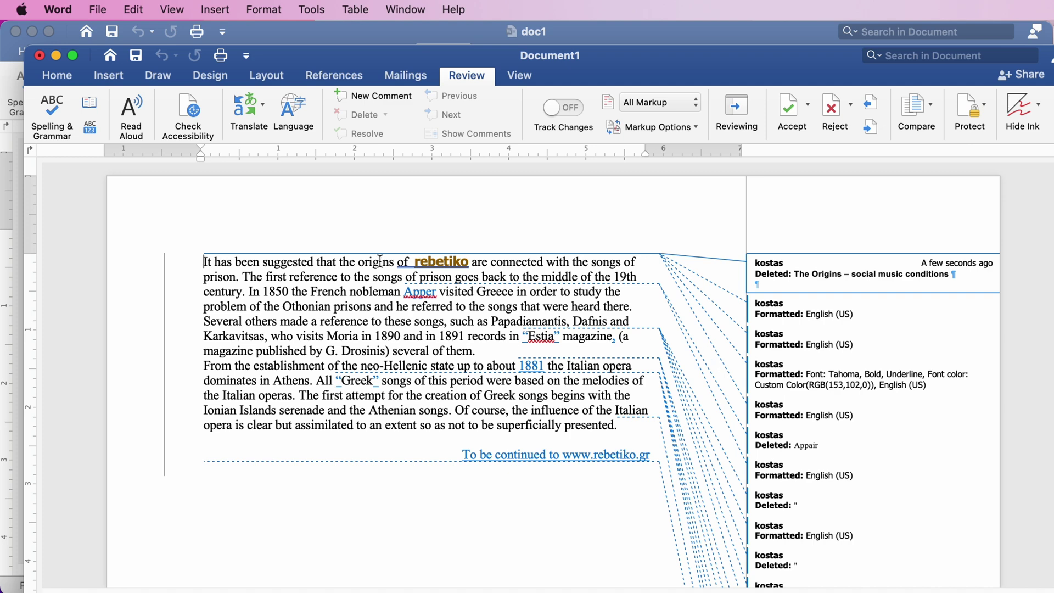
- Save the comparison result under the name Changes in the TEST4U folder
left_click(100, 11)
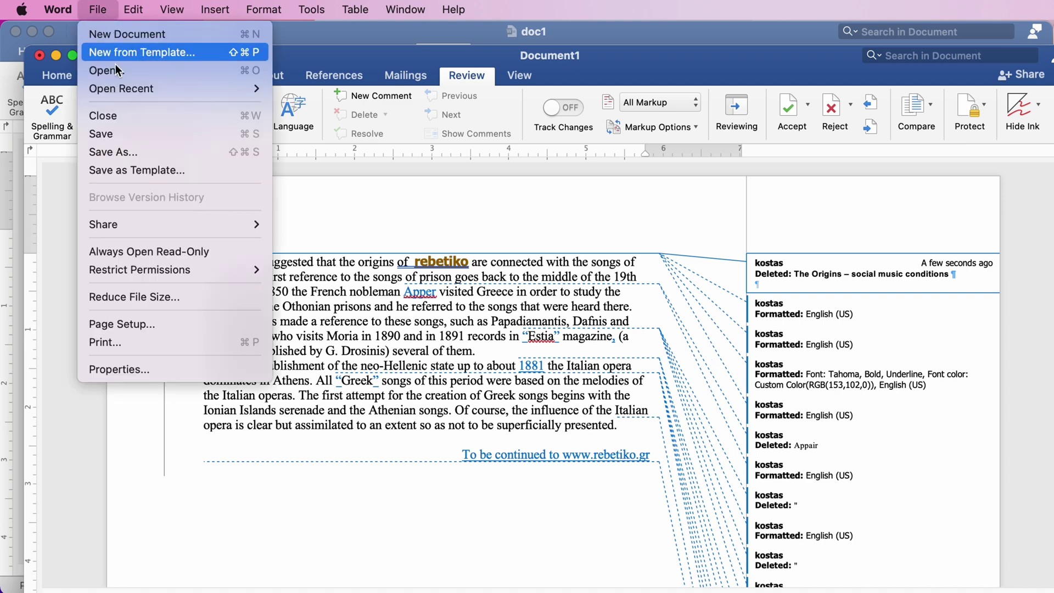
left_click(123, 151)
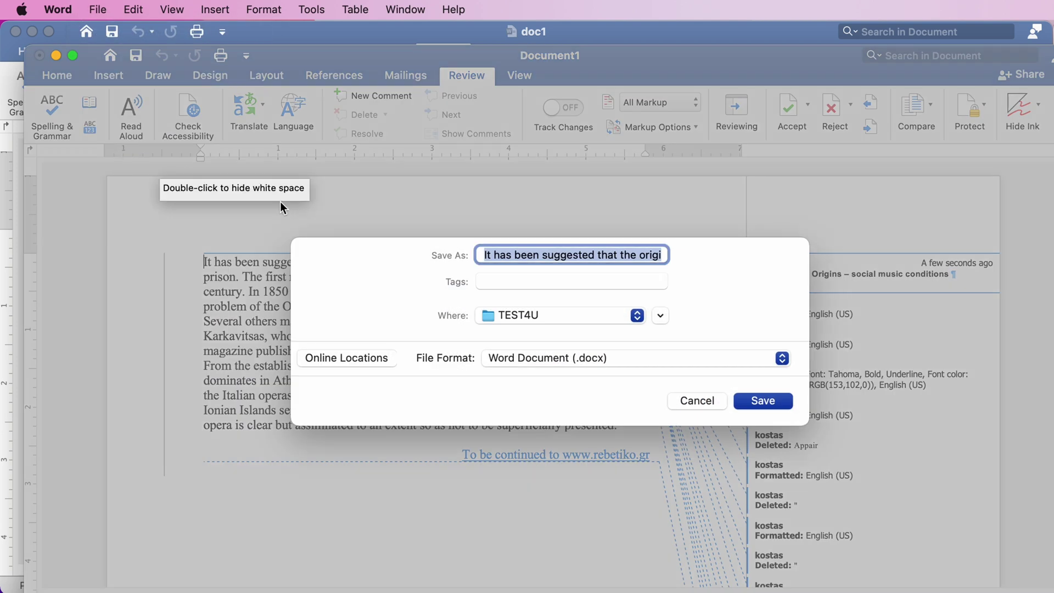
type("Changes.docx")
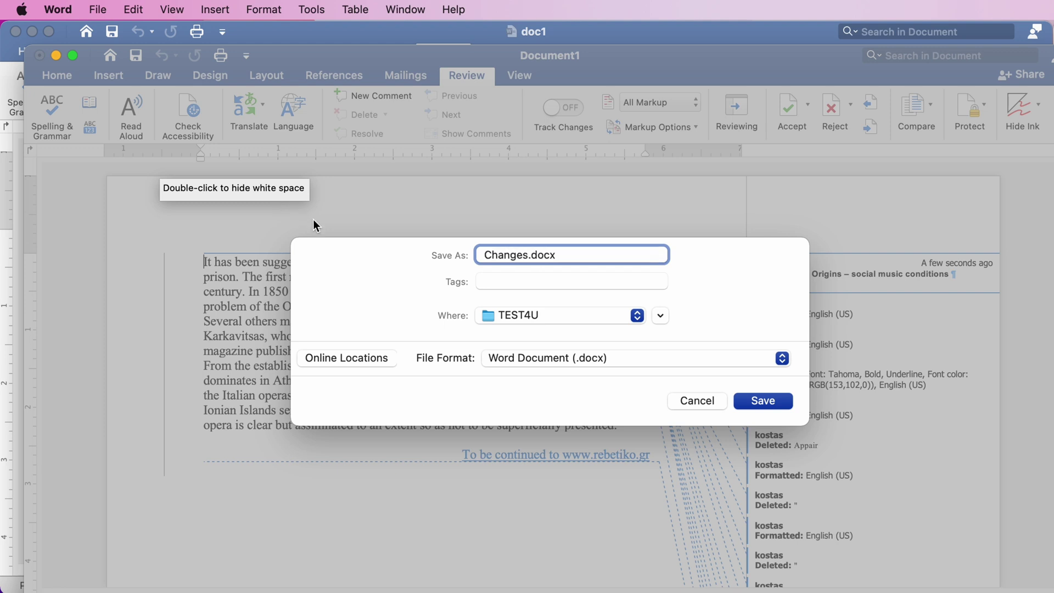
left_click(759, 400)
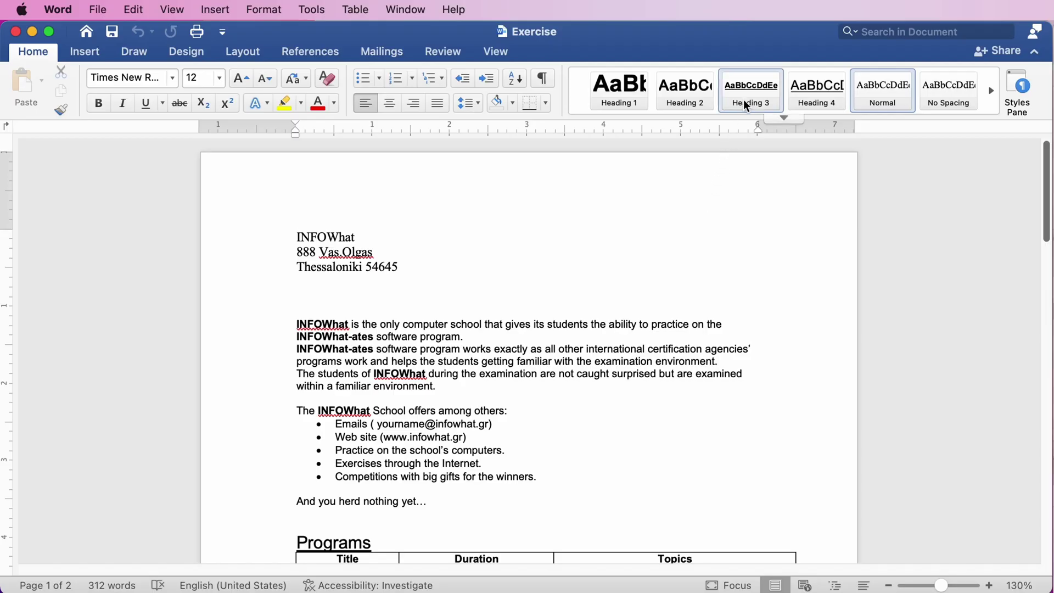
- Select all 5 Heading 3 instances, clear all their formatting, and save the Exercise document
right_click(745, 92)
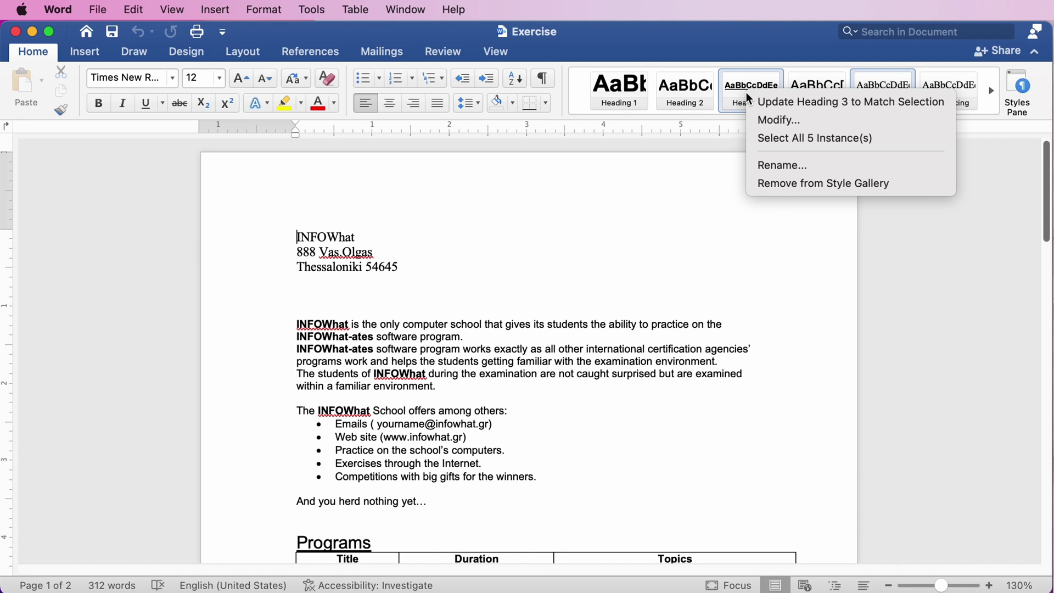
left_click(820, 137)
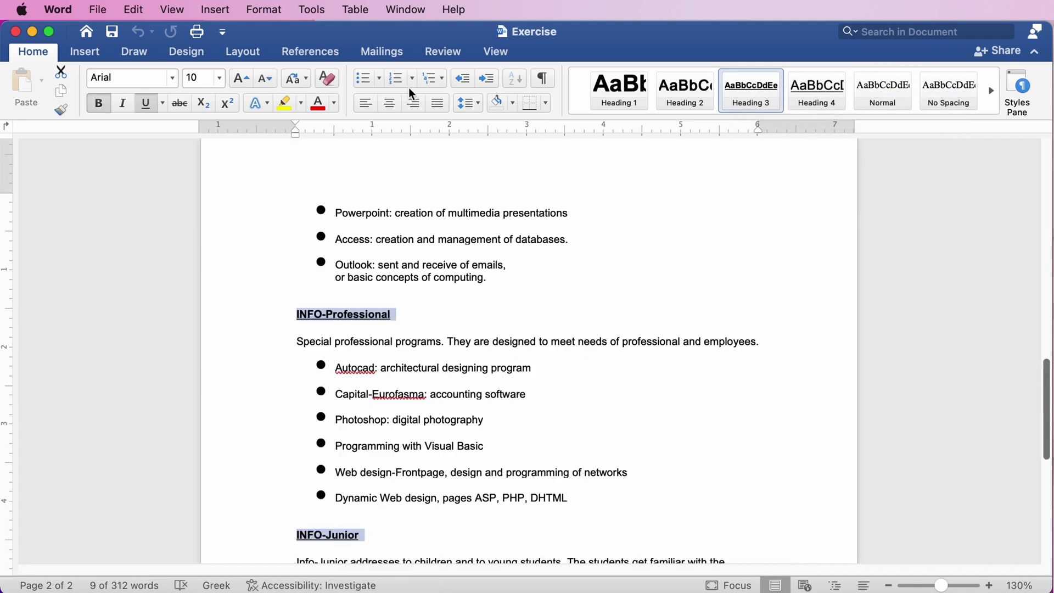
left_click(329, 82)
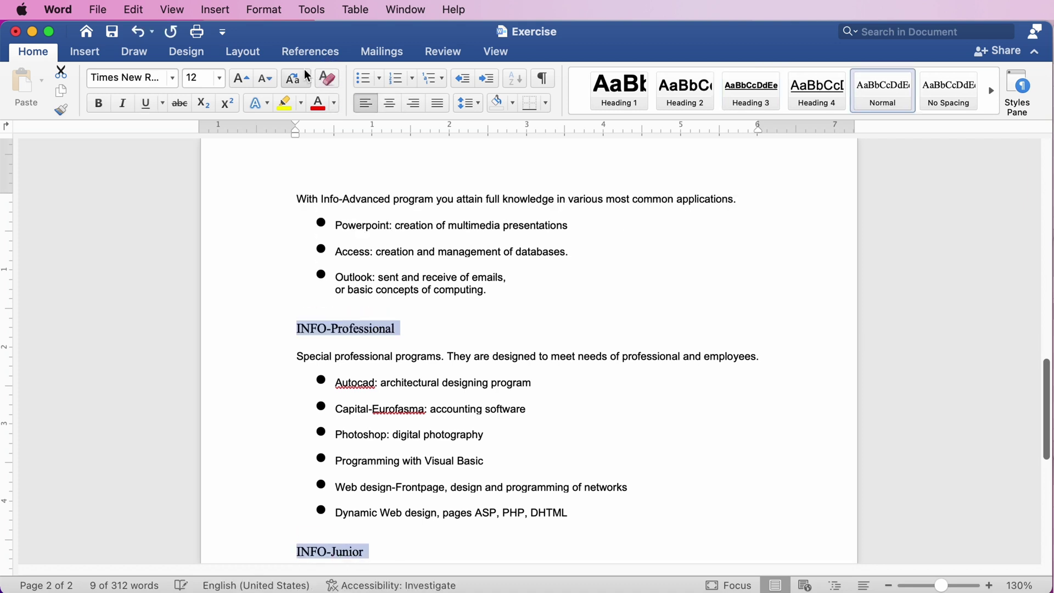
left_click(113, 37)
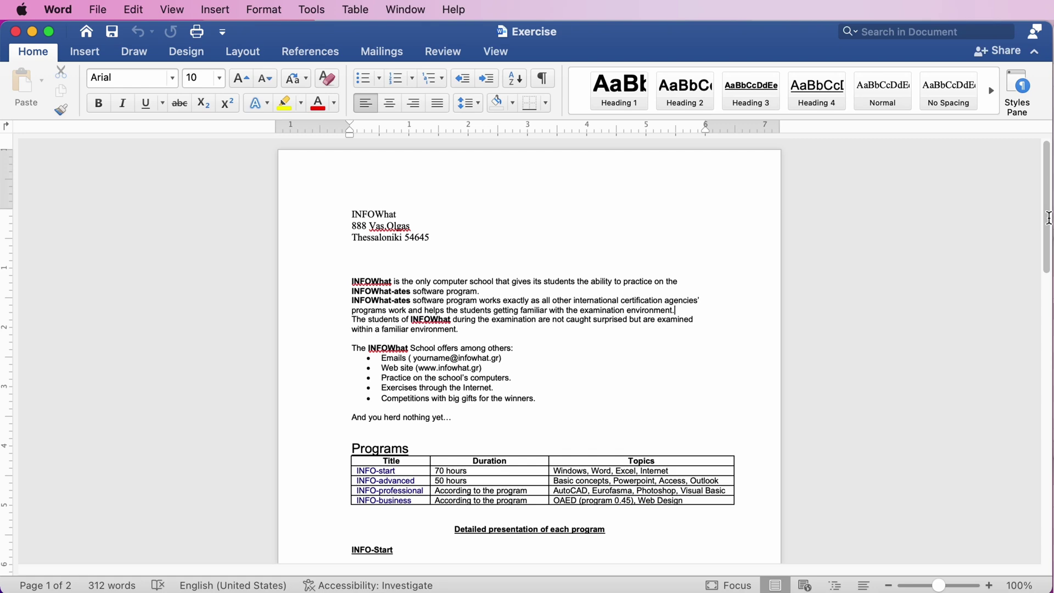
- Insert the text of TEST4U/TEST4U.docx after the INFO-Junior paragraph and save the document
scroll(610, 383, "down", 15)
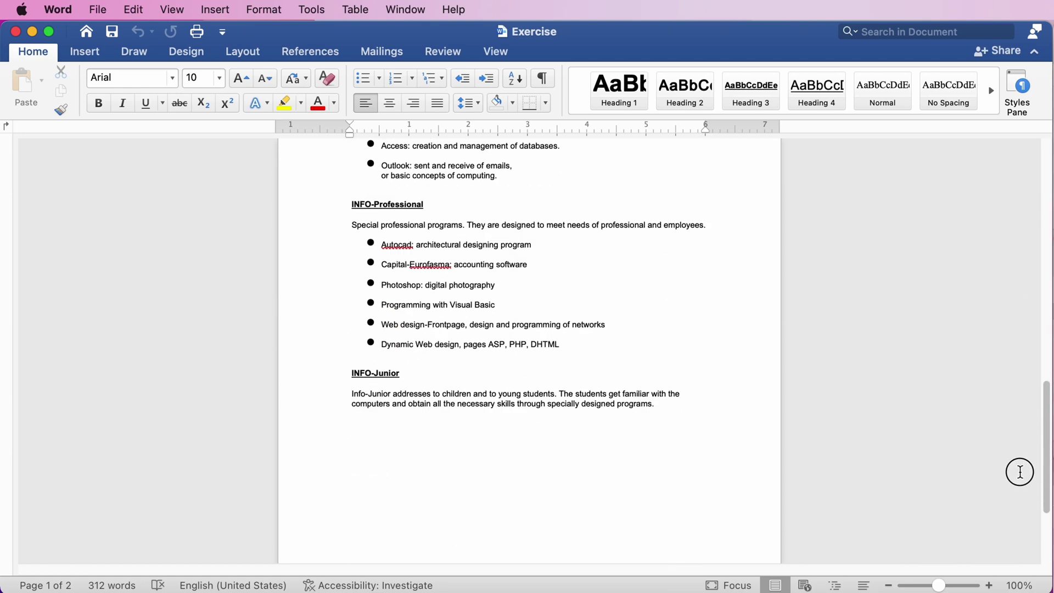
left_click(540, 347)
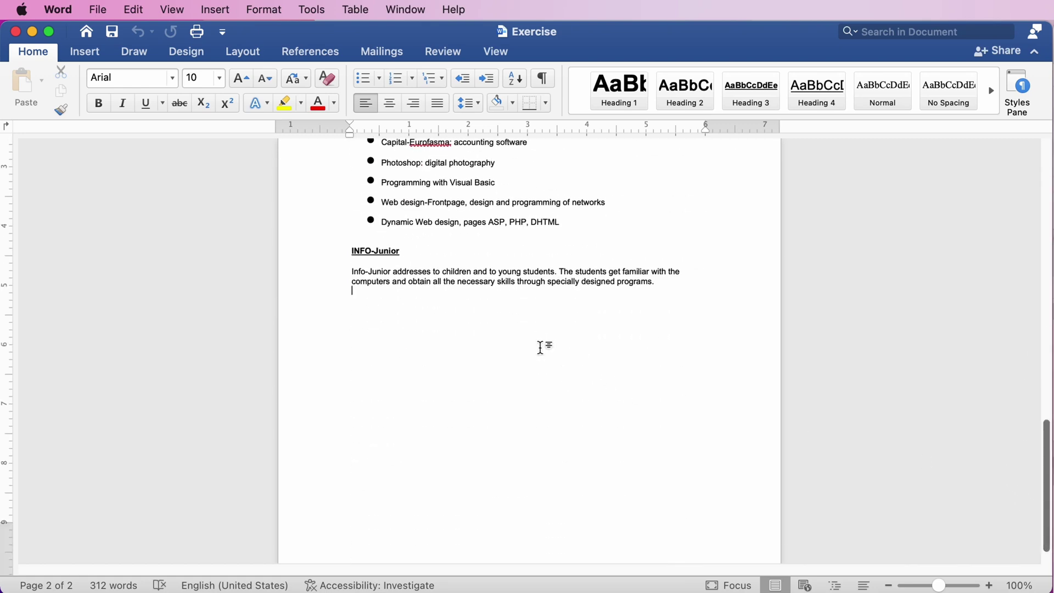
left_click(85, 55)
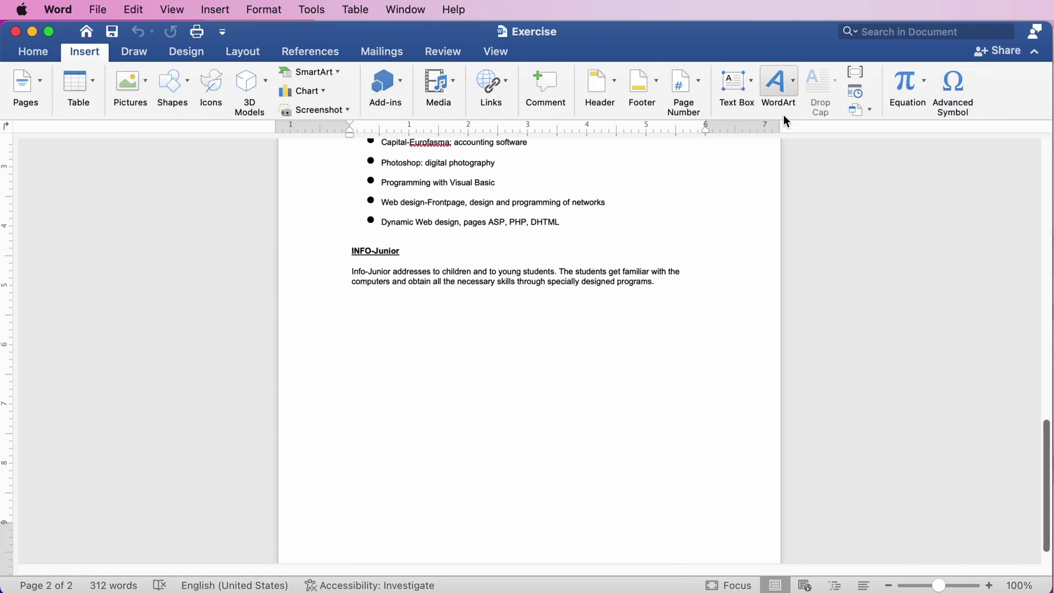
left_click(854, 109)
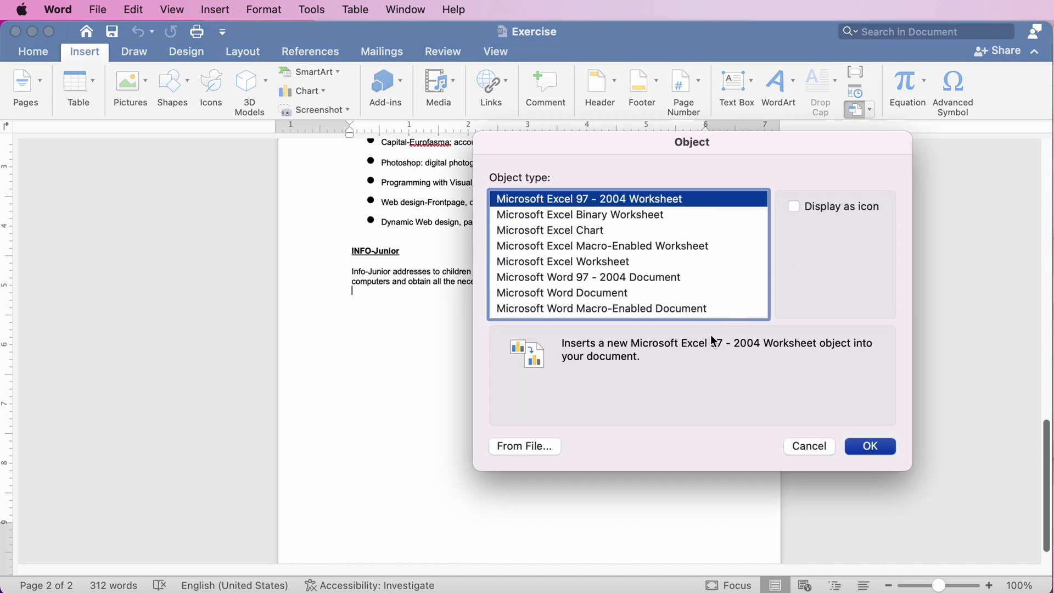
left_click(525, 446)
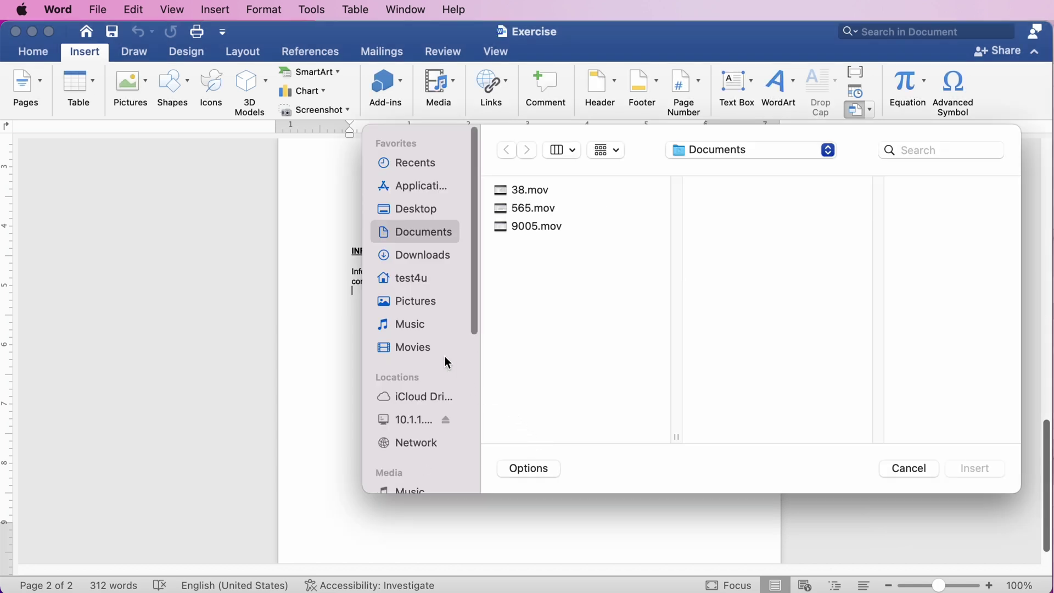
left_click(393, 279)
left_click(526, 371)
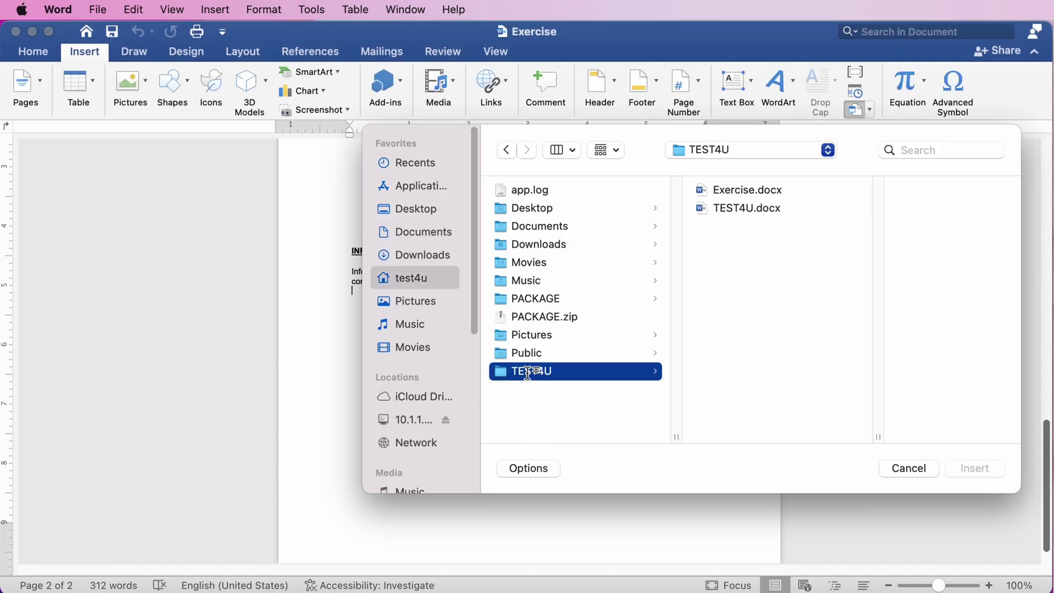
left_click(734, 209)
double_click(734, 209)
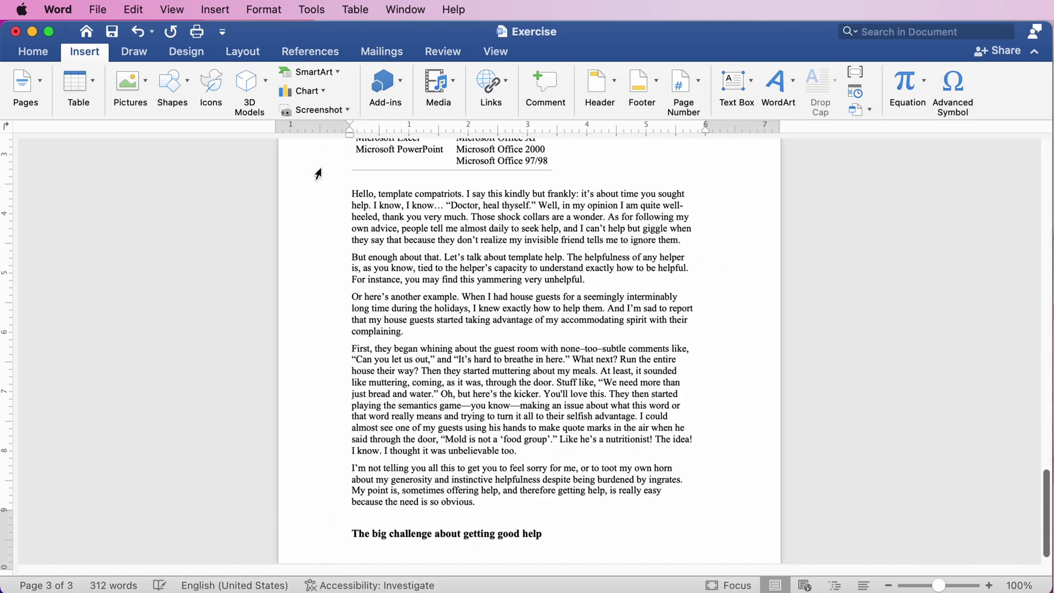
left_click(116, 36)
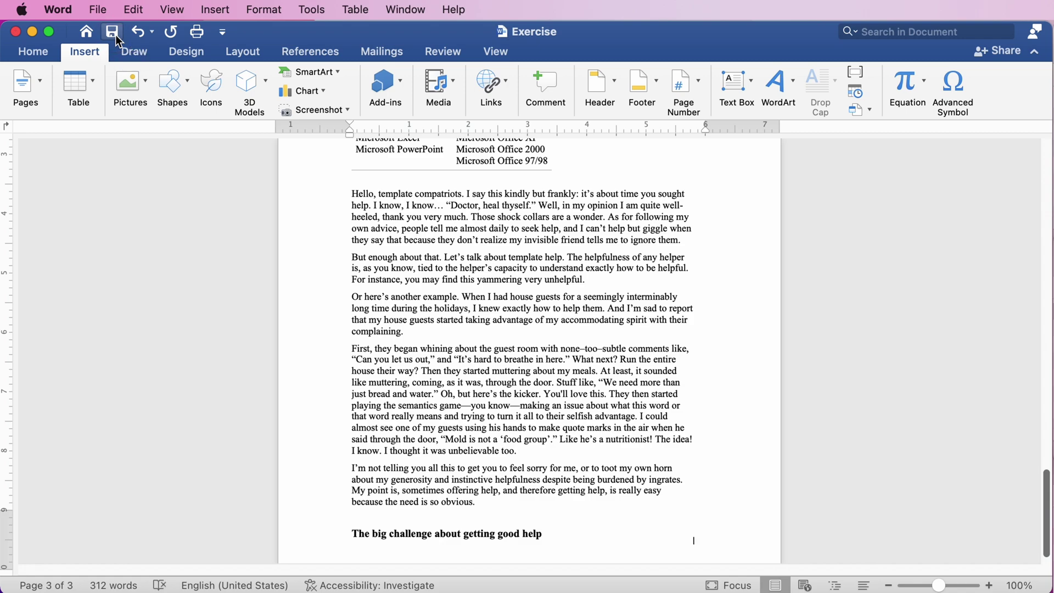